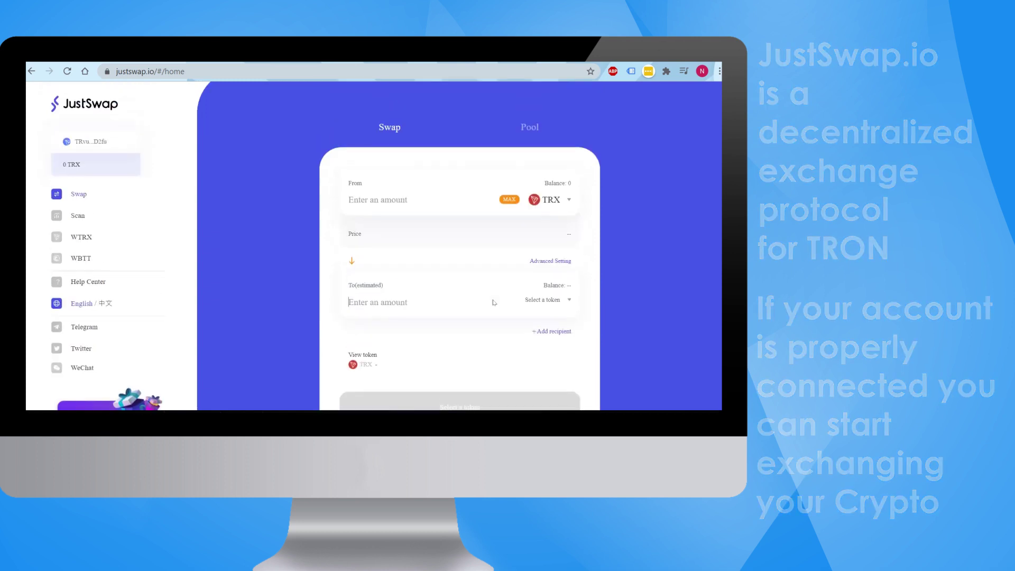
- Browse the list of tokens to receive and choose SUN as the output token for the TRX swap
click(565, 305)
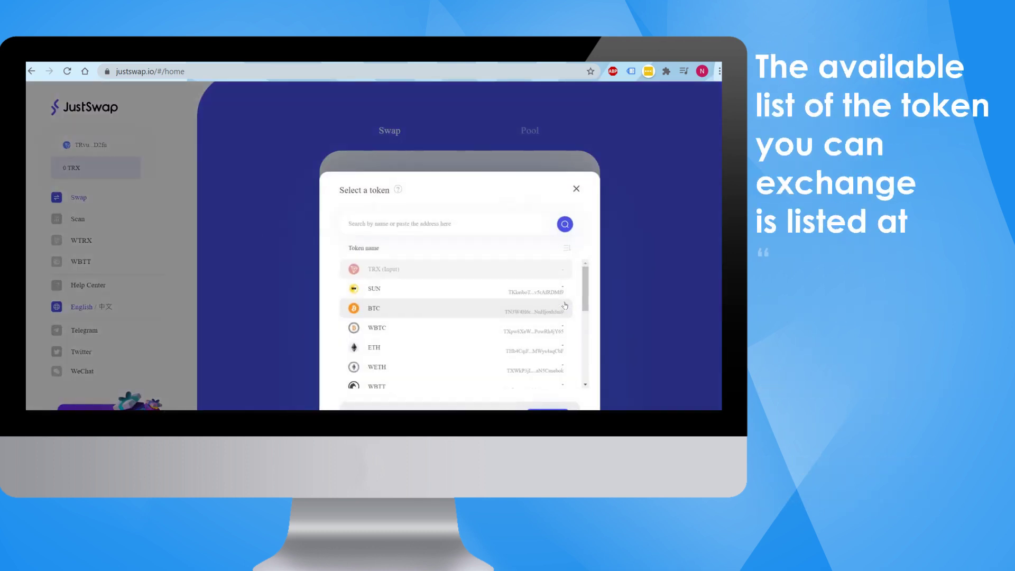
scroll(487, 340, down, 5)
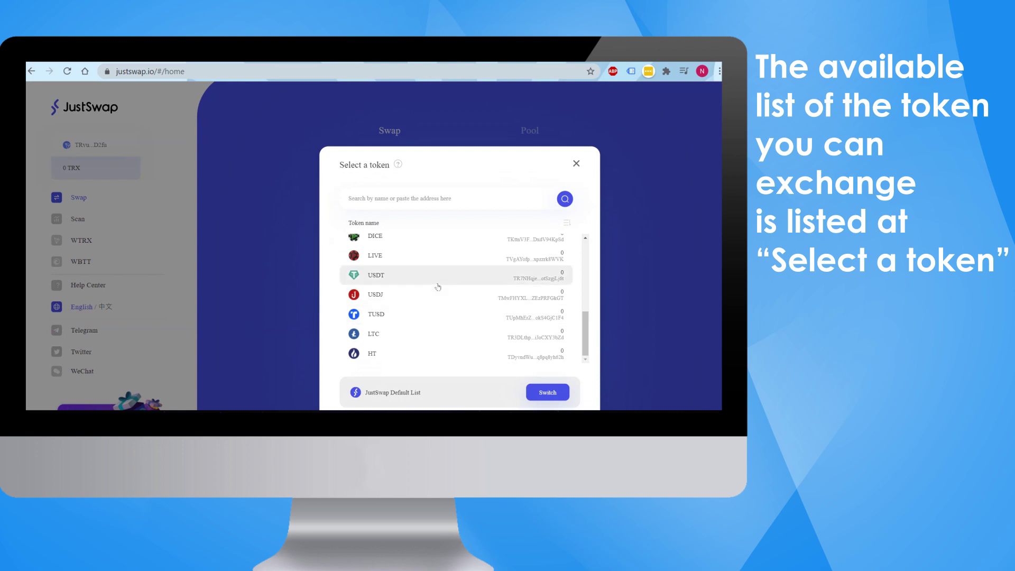
scroll(438, 287, up, 5)
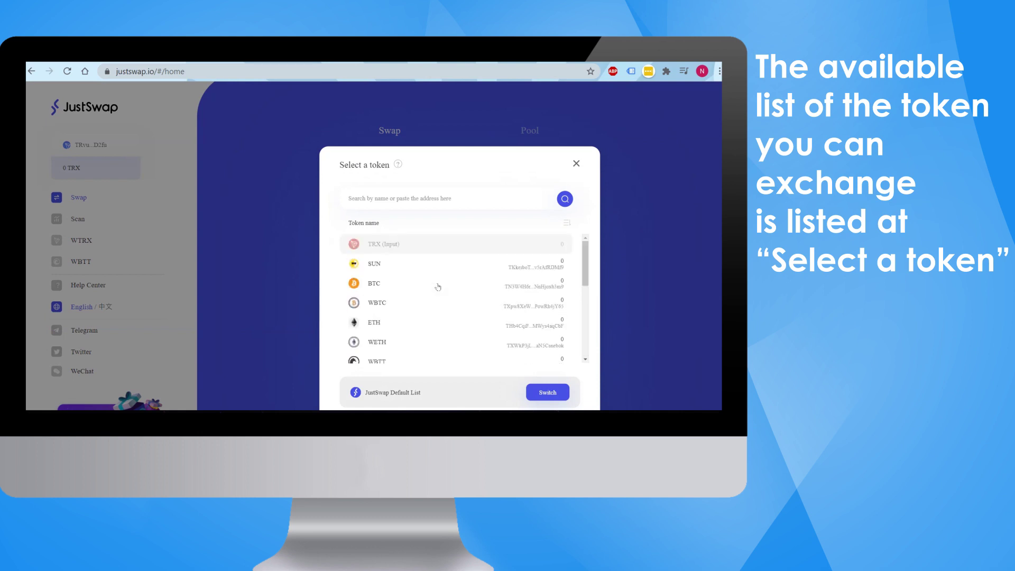
click(467, 268)
scroll(561, 242, down, 1)
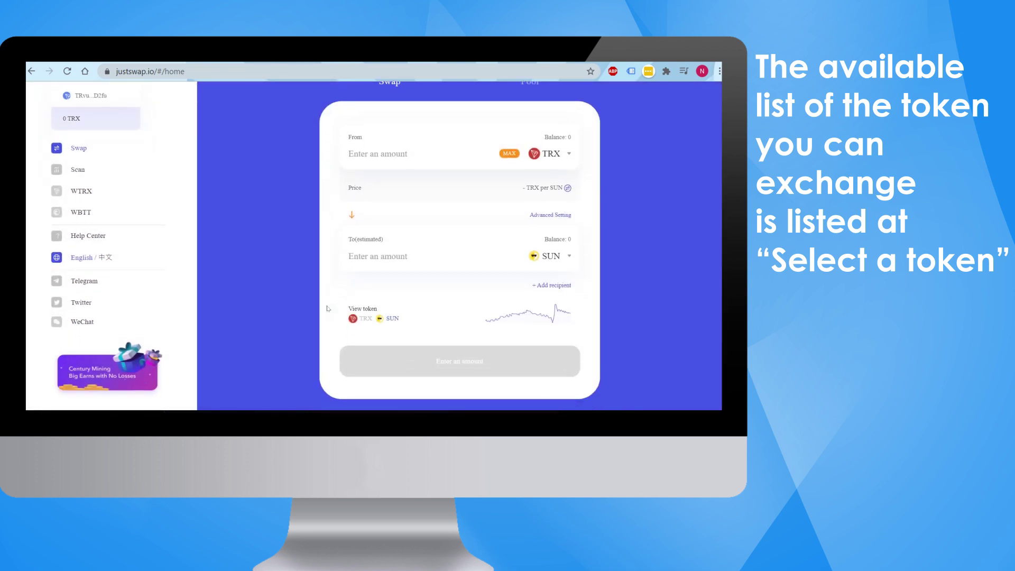
- Change the token to receive in the TRX swap to WETH
click(542, 259)
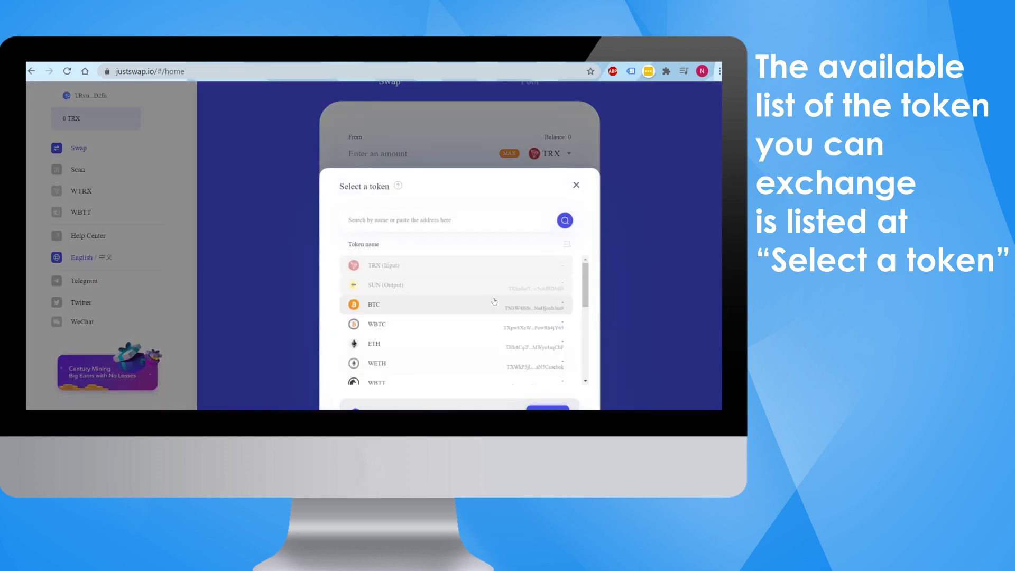
scroll(496, 302, down, 2)
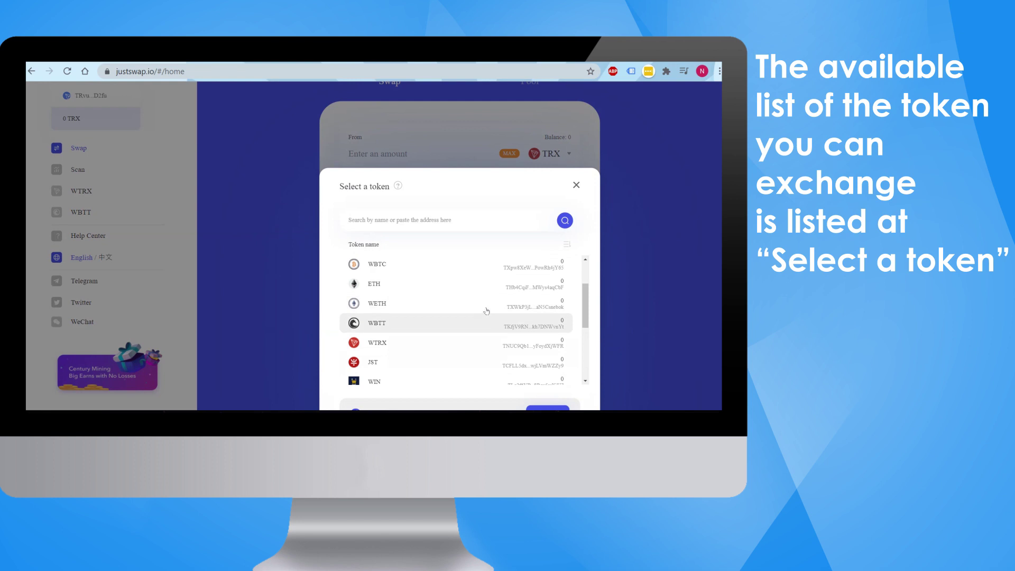
click(498, 313)
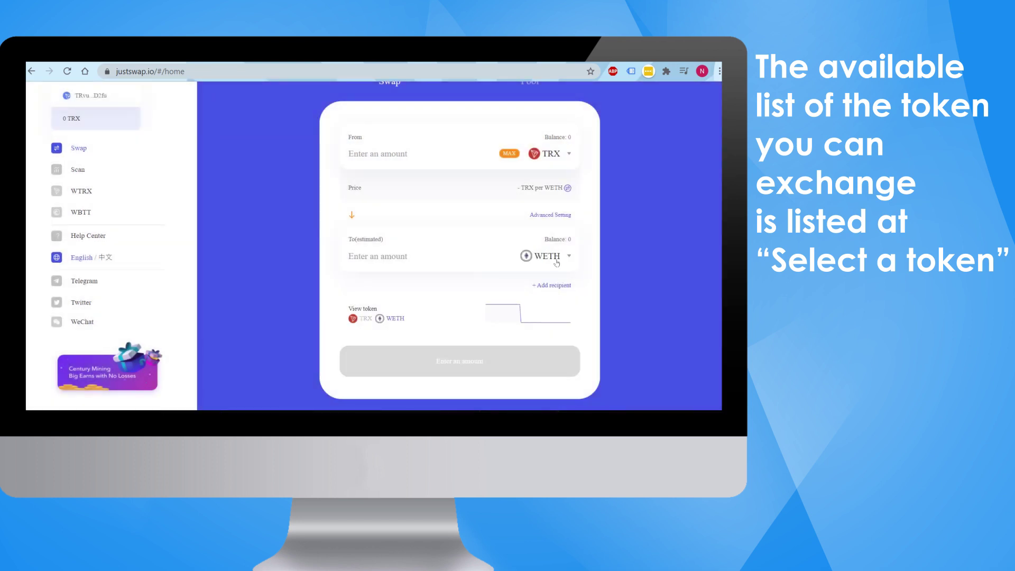
- Look through the available tokens and change the token to receive to WTRX
click(557, 262)
scroll(495, 376, down, 5)
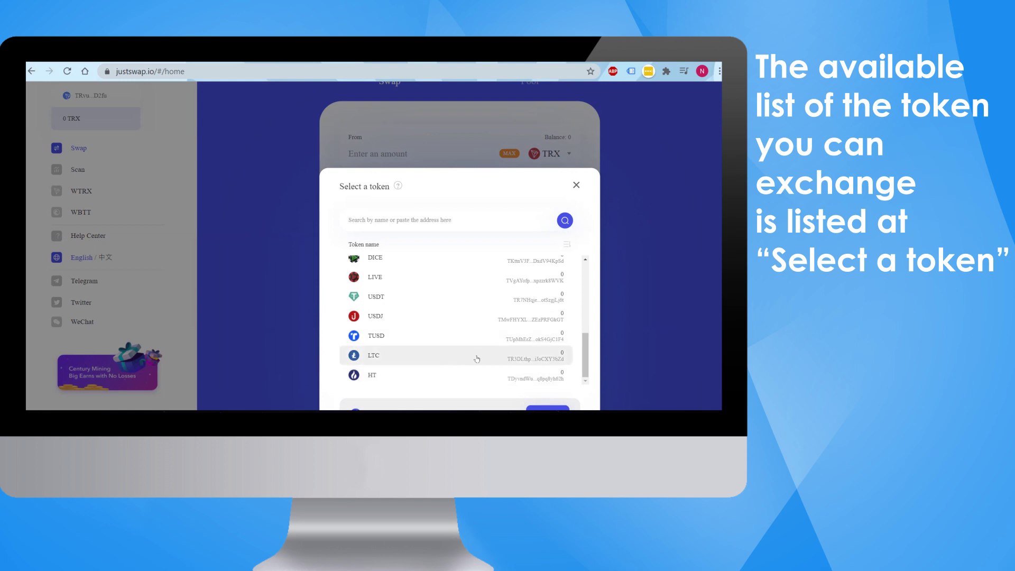
scroll(475, 357, up, 1)
scroll(433, 332, up, 2)
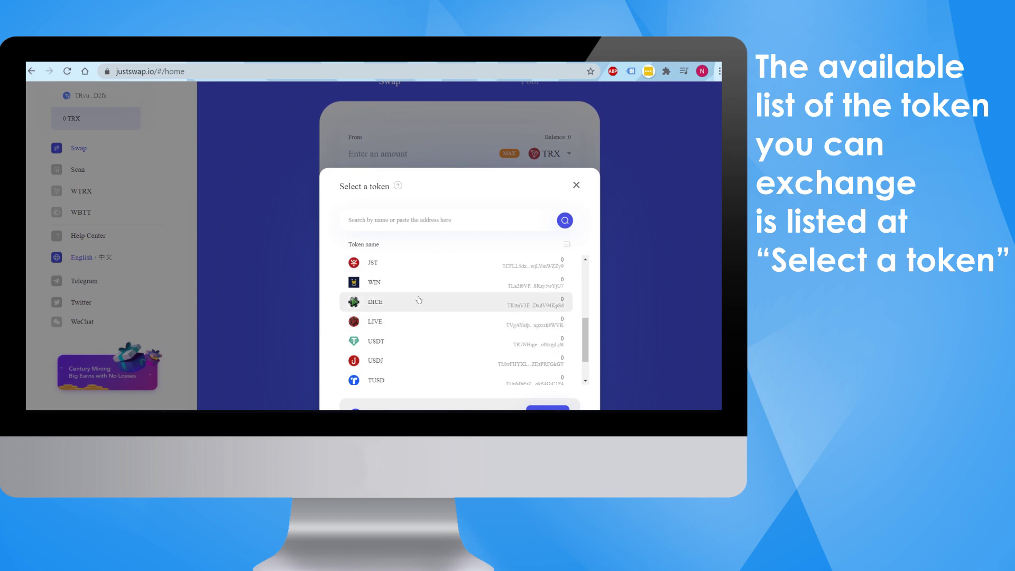
scroll(434, 296, up, 5)
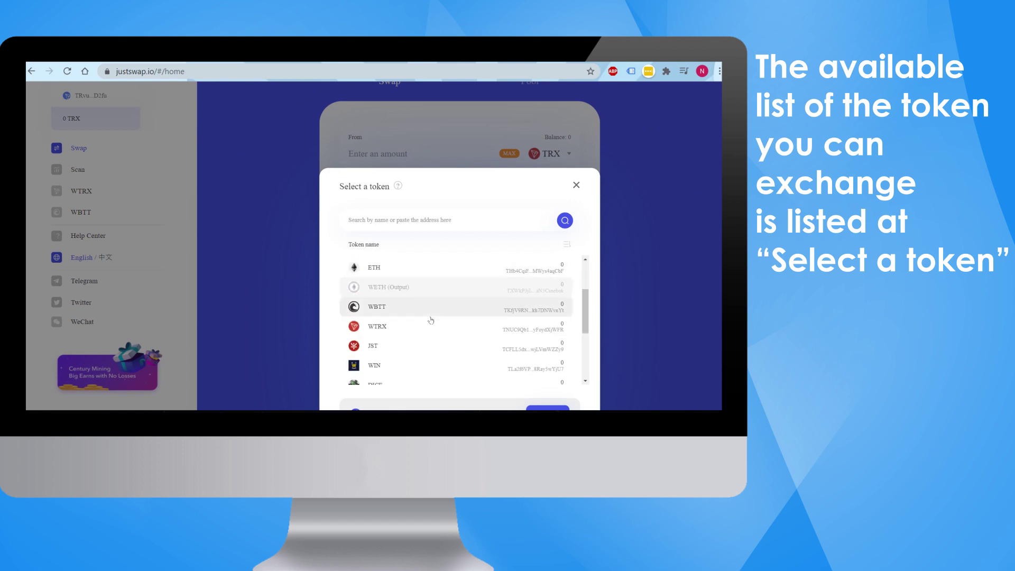
click(430, 326)
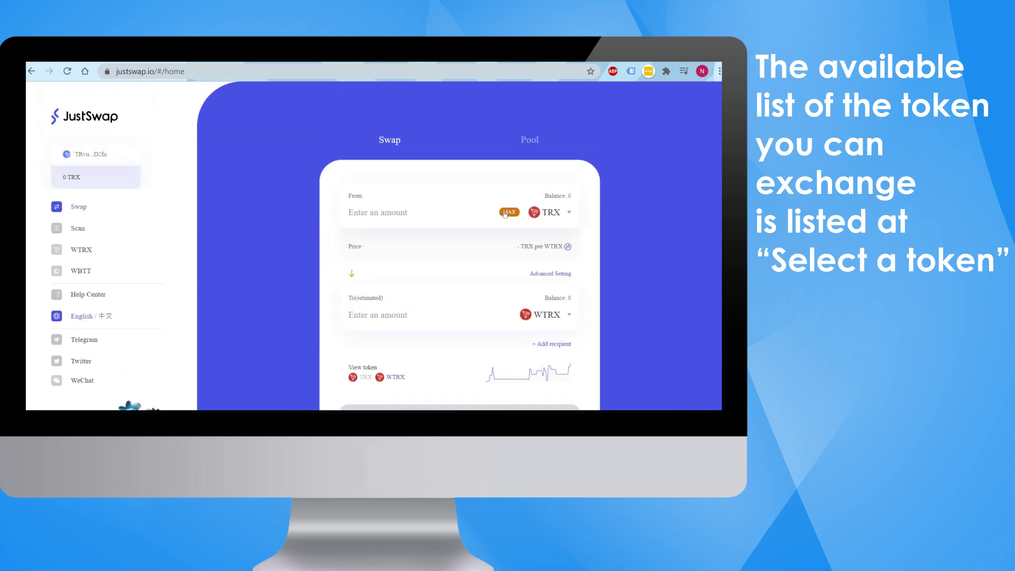
- Enter 10 TRX as the amount to swap and inspect the estimated amount to receive
click(444, 208)
text(10)
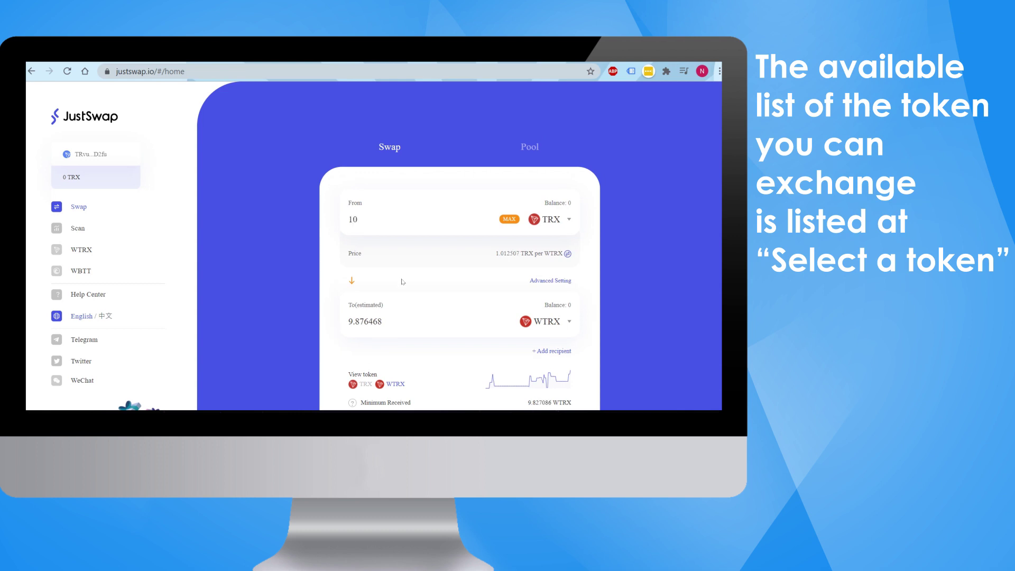
double_click(382, 321)
click(454, 317)
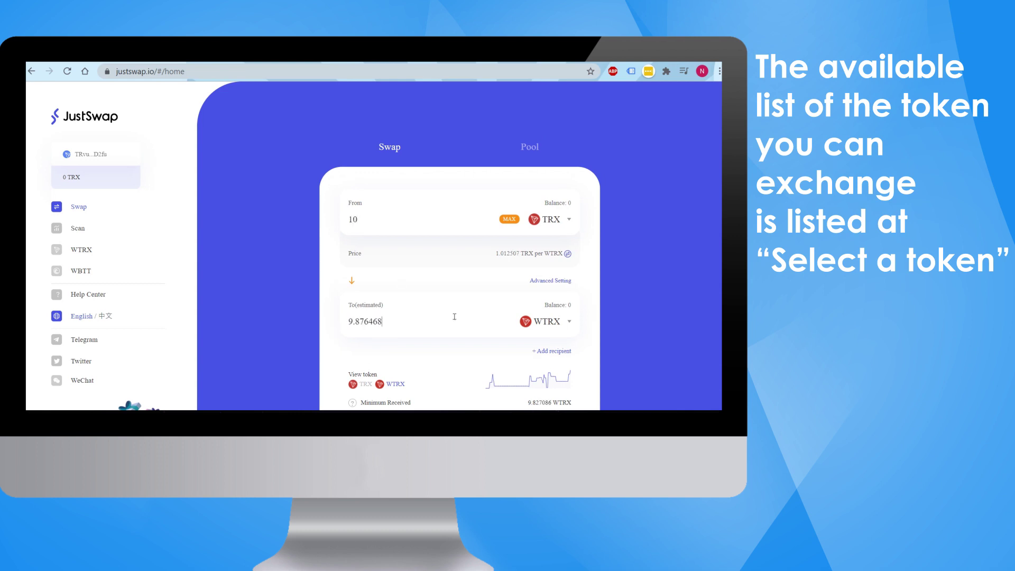
- Change the token to receive for the 10 TRX swap to WIN
click(550, 323)
scroll(447, 348, down, 3)
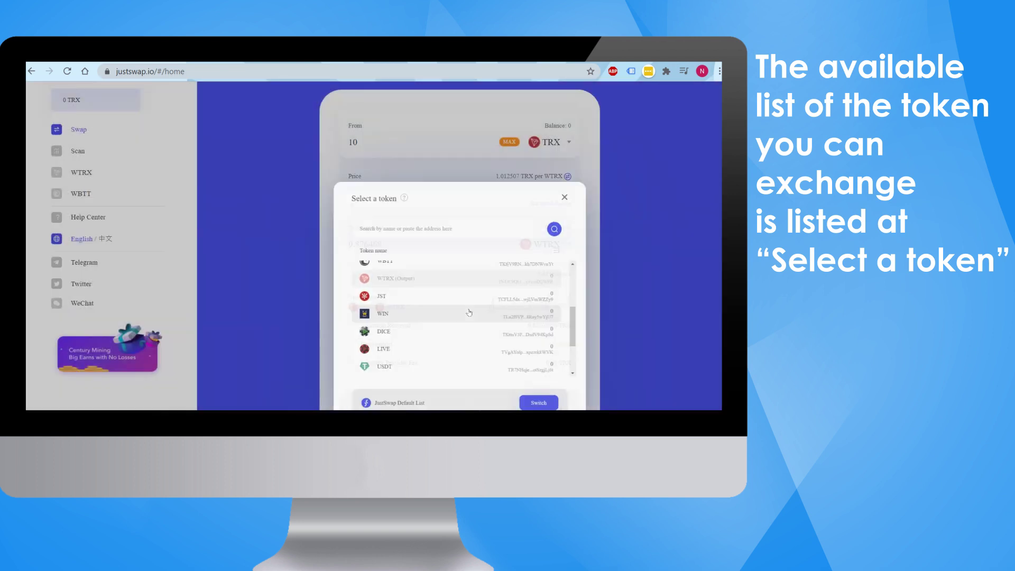
click(469, 313)
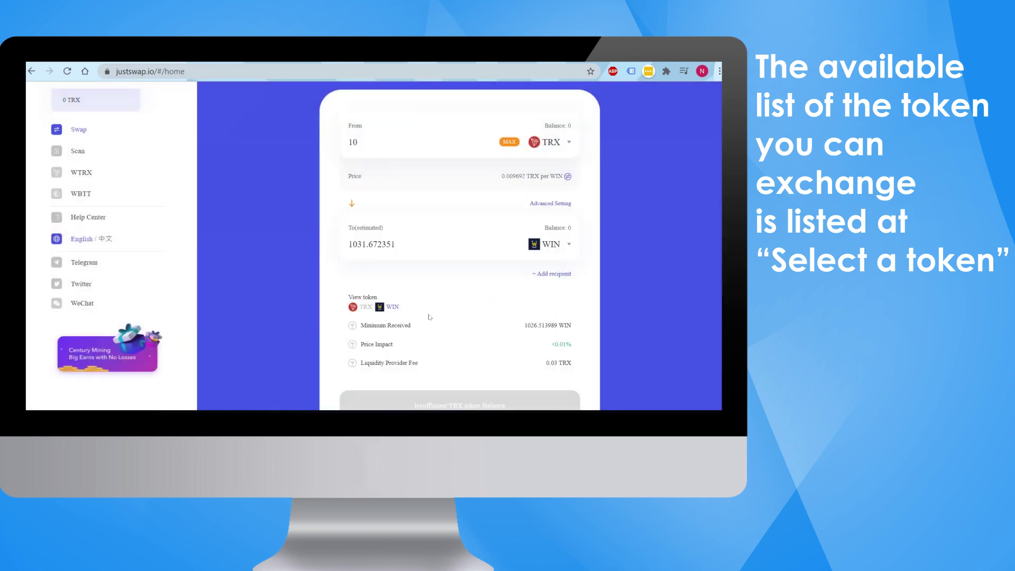
- Examine the TRX to WIN swap's estimated amount, minimum received, price impact and liquidity provider fee
scroll(373, 196, up, 2)
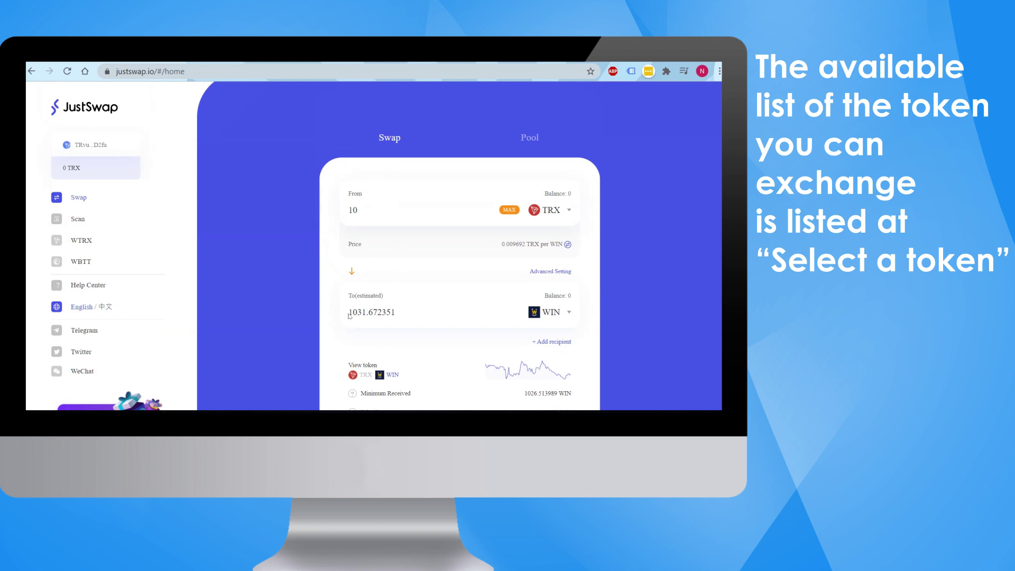
drag(353, 313, 368, 312)
click(369, 312)
scroll(320, 299, down, 2)
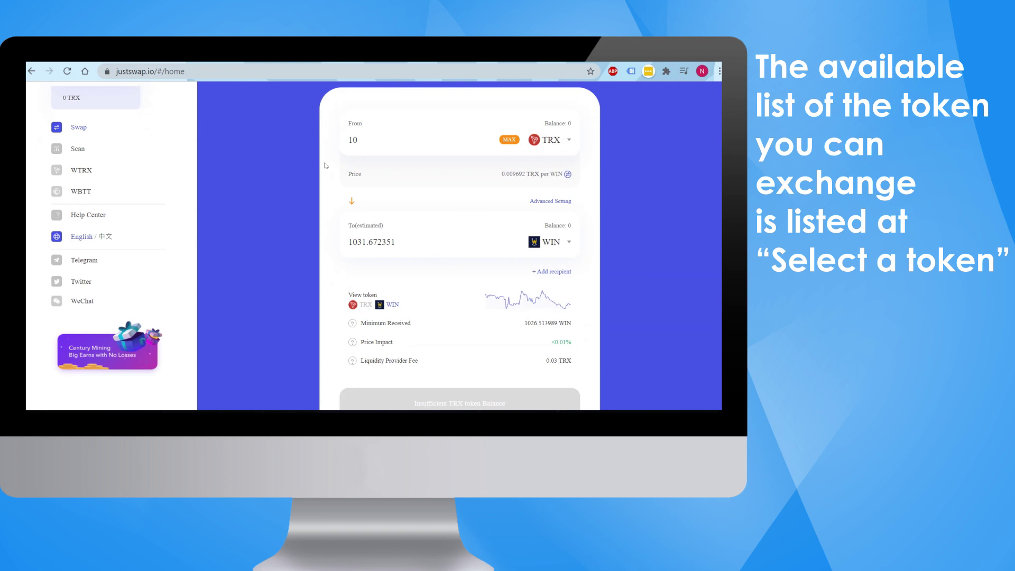
scroll(482, 280, up, 2)
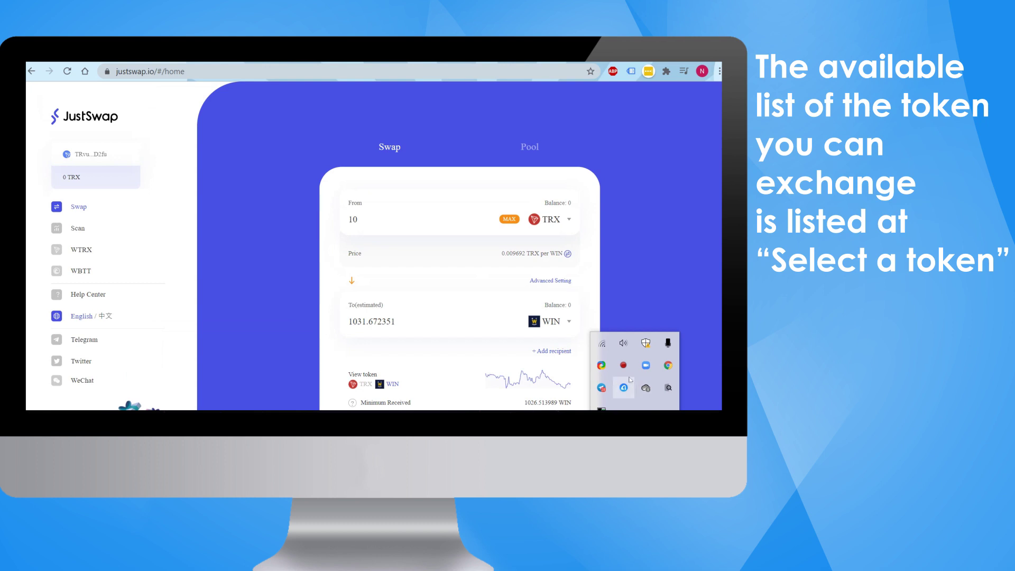
click(633, 268)
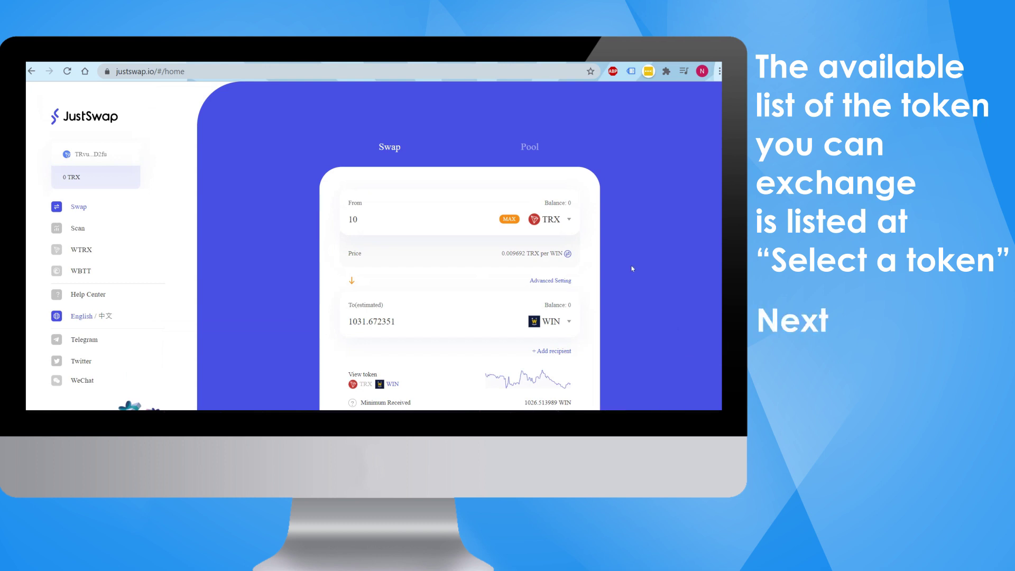
scroll(633, 269, down, 3)
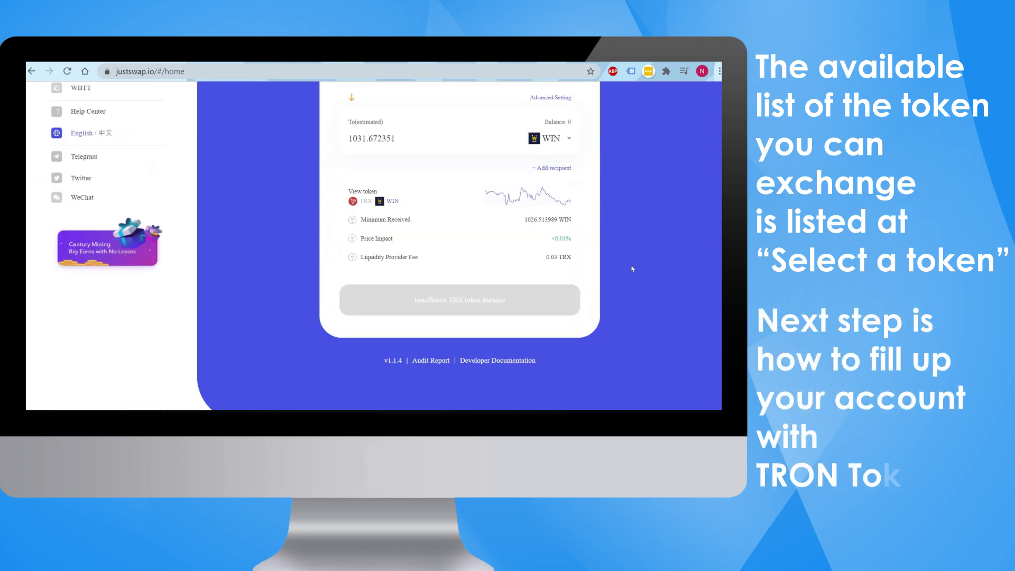
scroll(632, 238, up, 3)
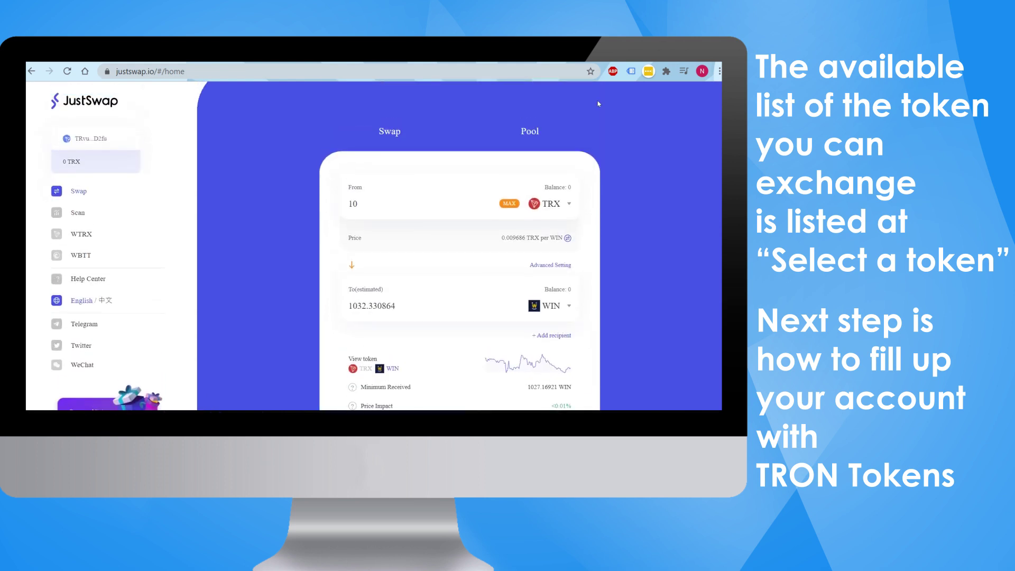
- Open the TronLink wallet extension and go back from its receive address to the TRX balance page
click(666, 72)
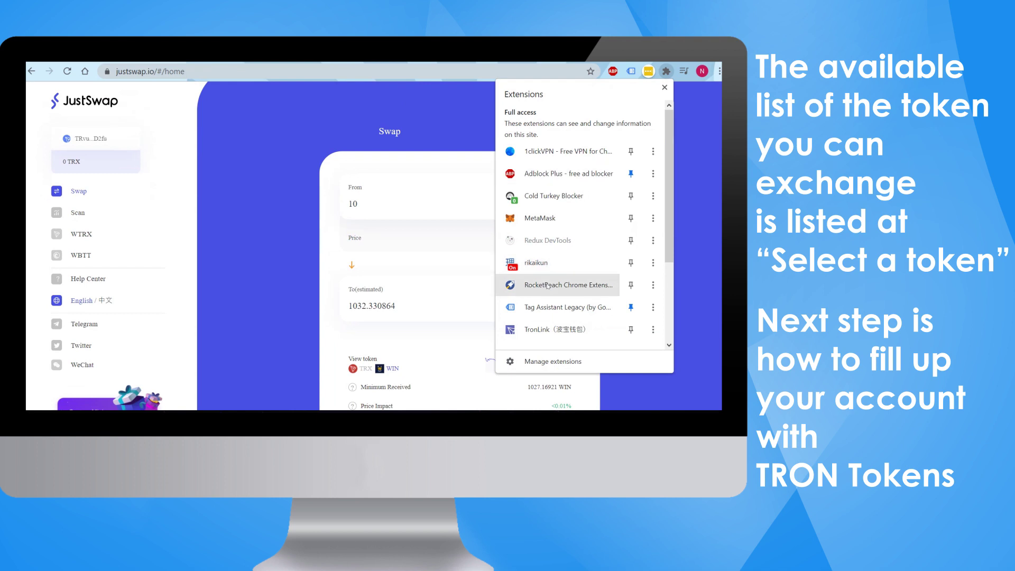
scroll(565, 259, down, 3)
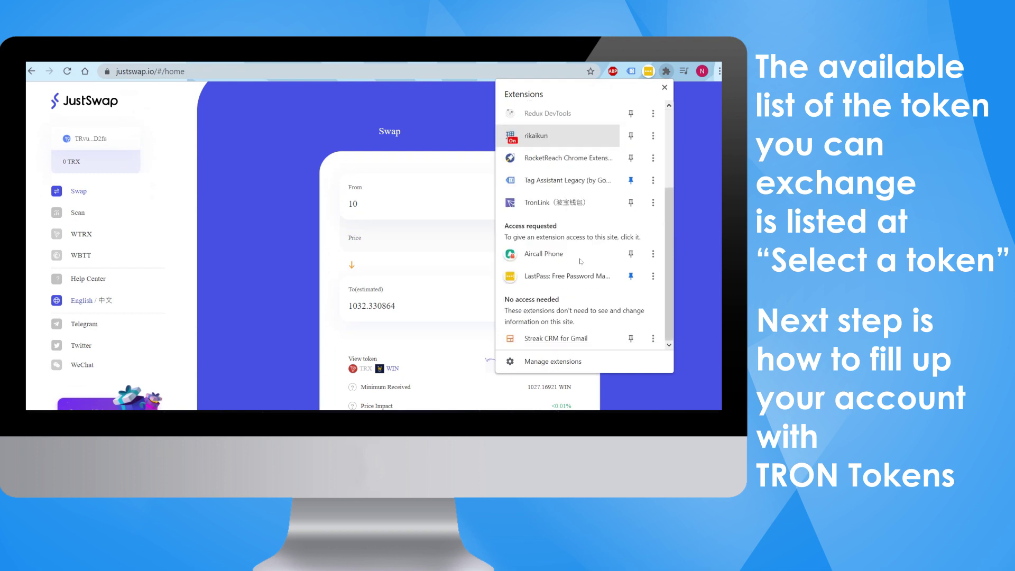
click(578, 201)
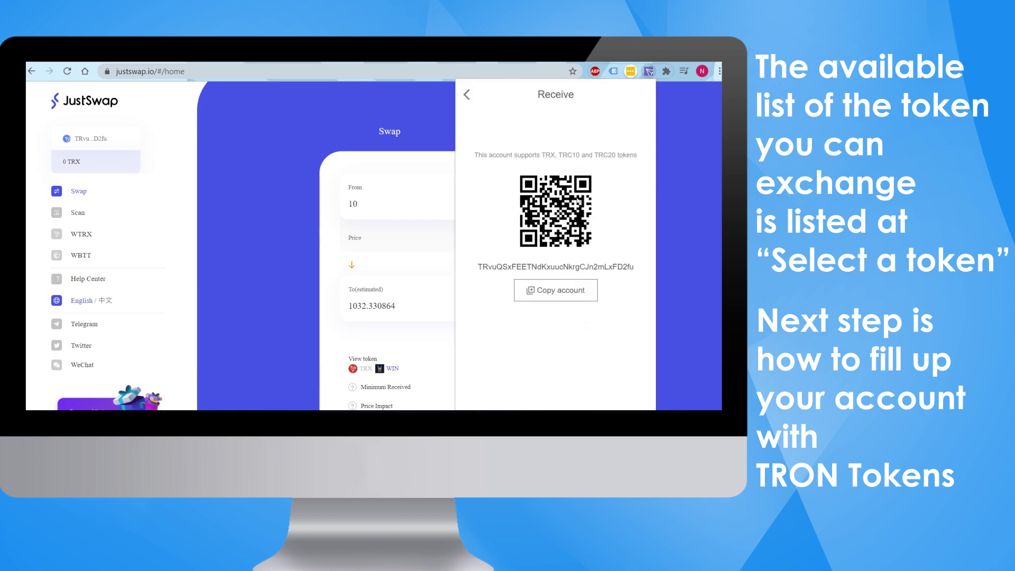
click(467, 94)
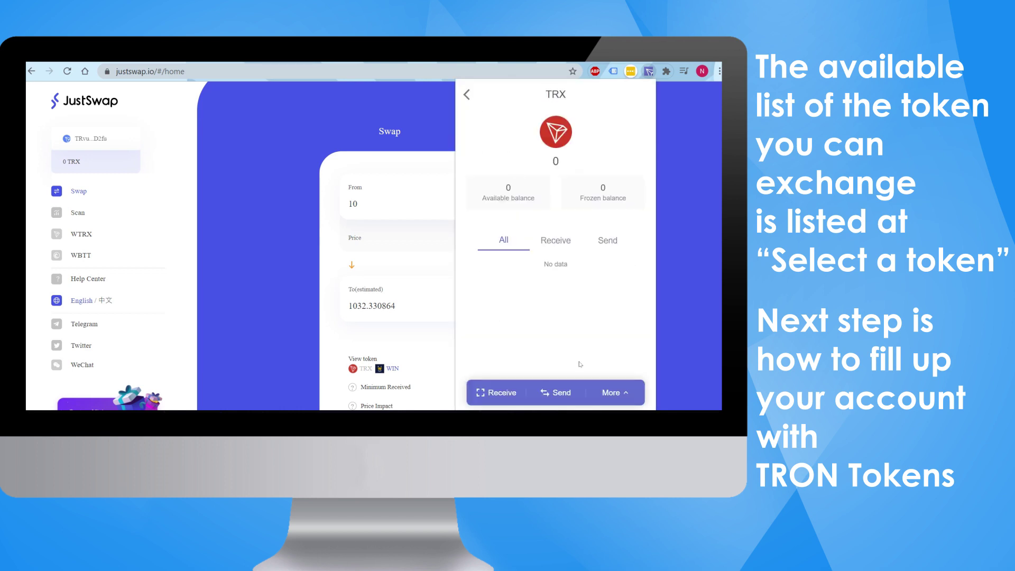
- Check the additional TRX options in the wallet, and view its received and sent transactions
click(629, 392)
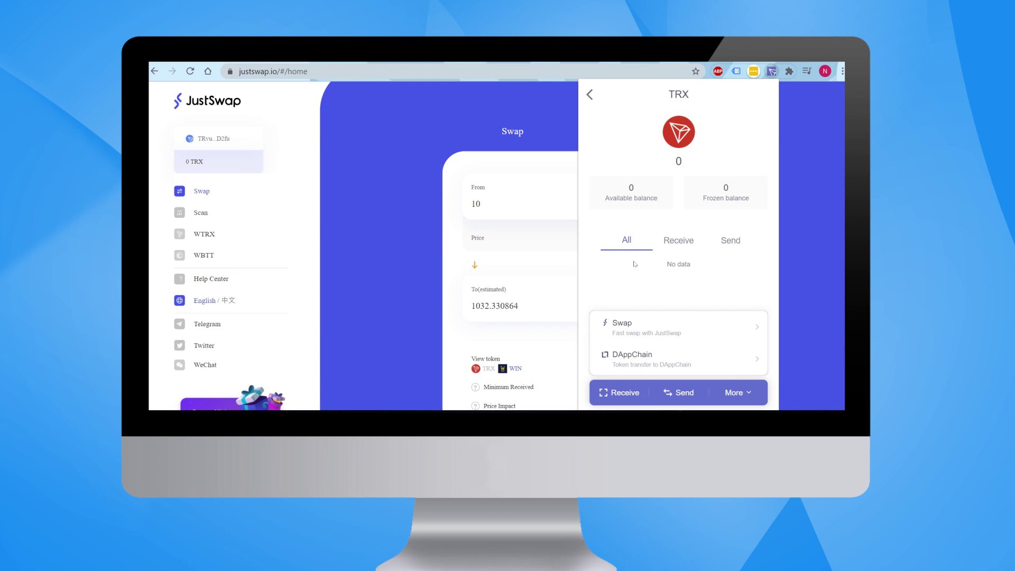
click(678, 242)
click(720, 241)
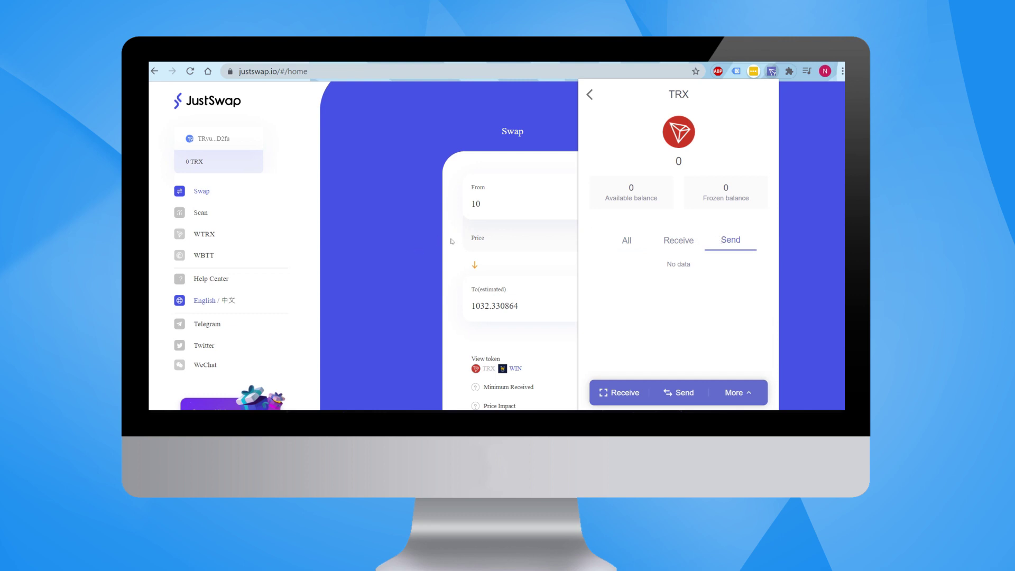
- Close the wallet, switch to the Tron Chain page's browser tab and search the web for "where to buy tron tokens"
click(772, 71)
click(741, 52)
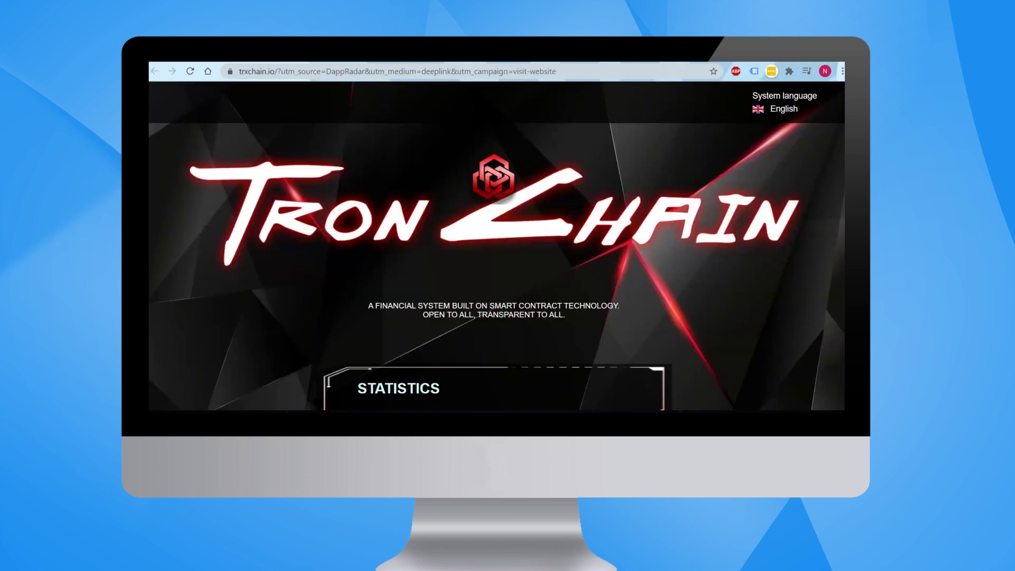
click(649, 74)
text(whe)
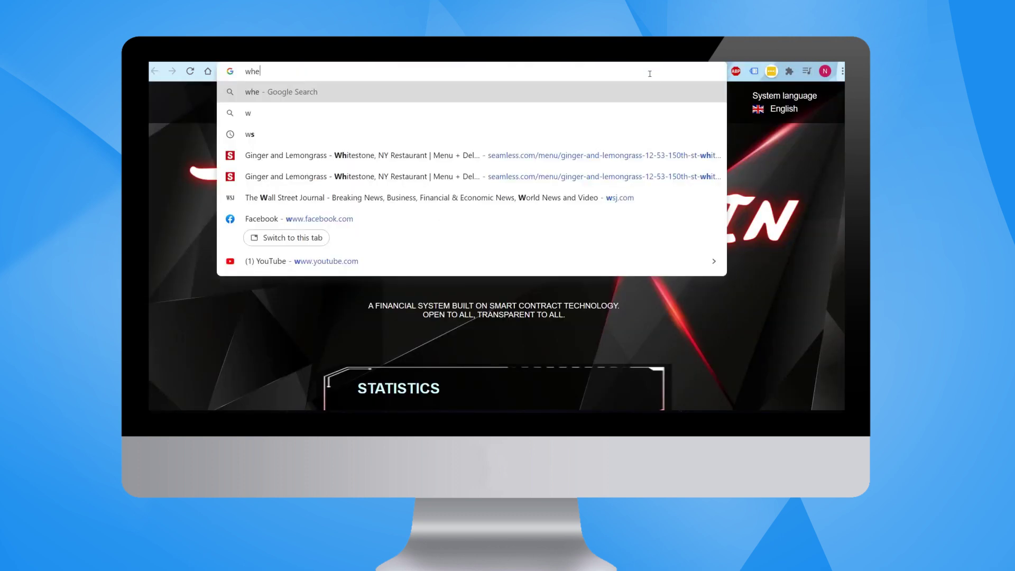
text(re to buy t)
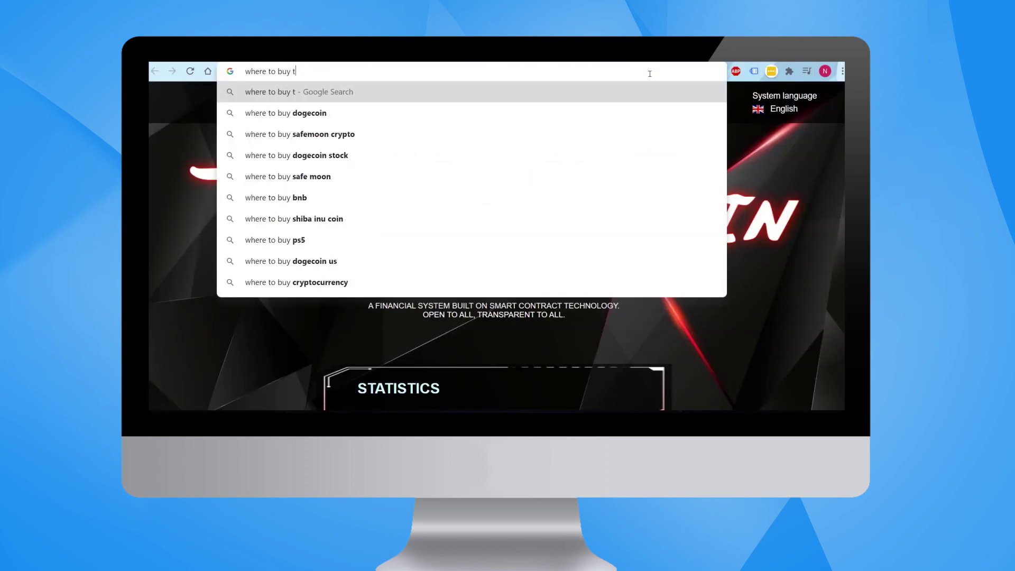
text(ron tokens)
key(Return)
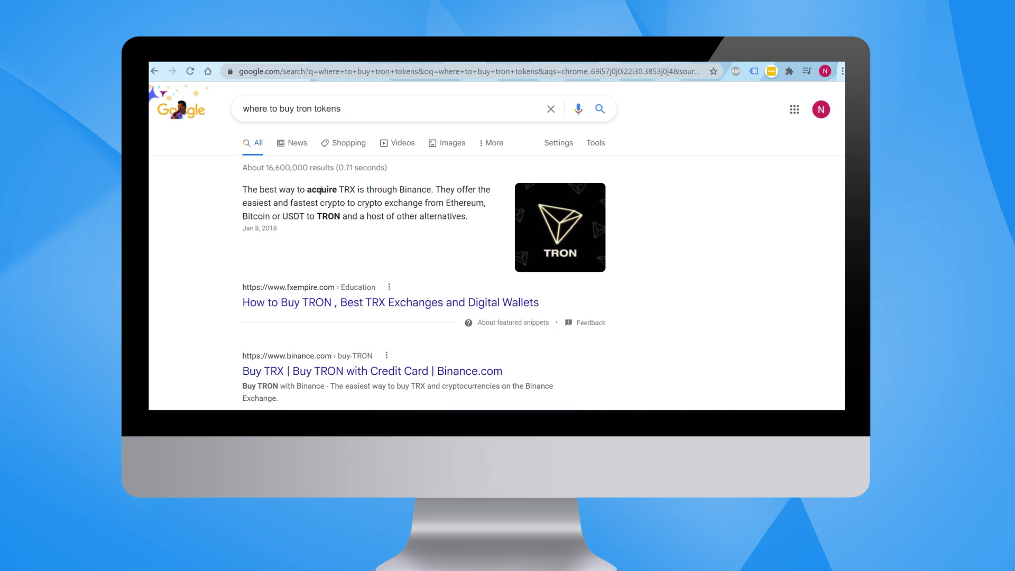
- Search the web for "tron crypto coingecko" and open CoinGecko's TRON price page from the results
drag(322, 191, 363, 192)
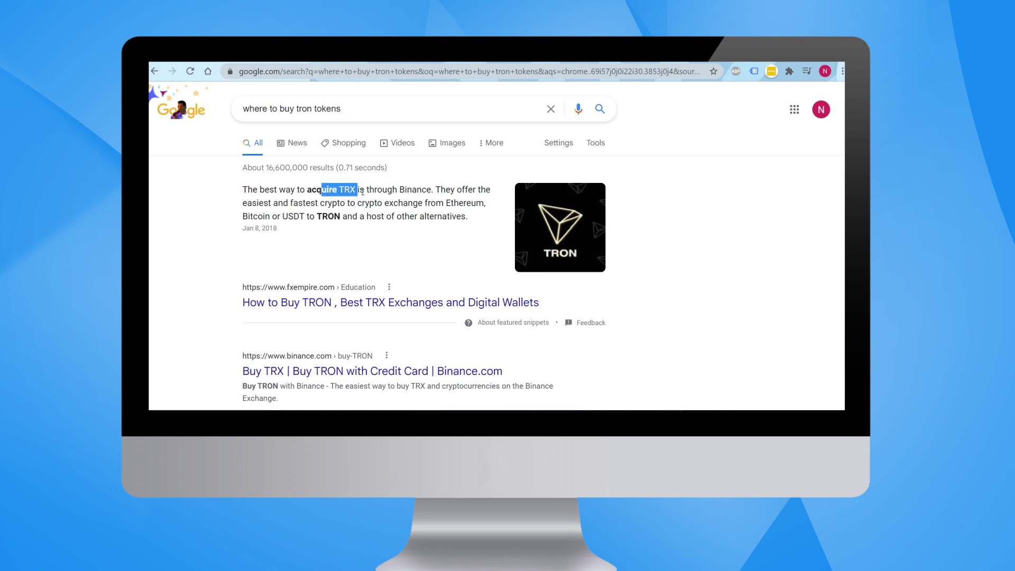
triple_click(471, 114)
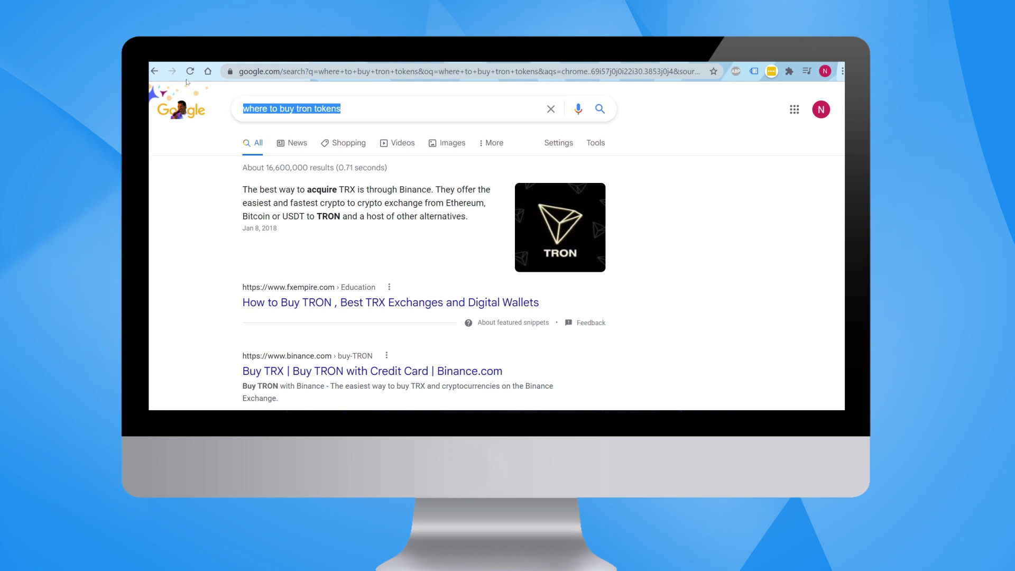
text(tron)
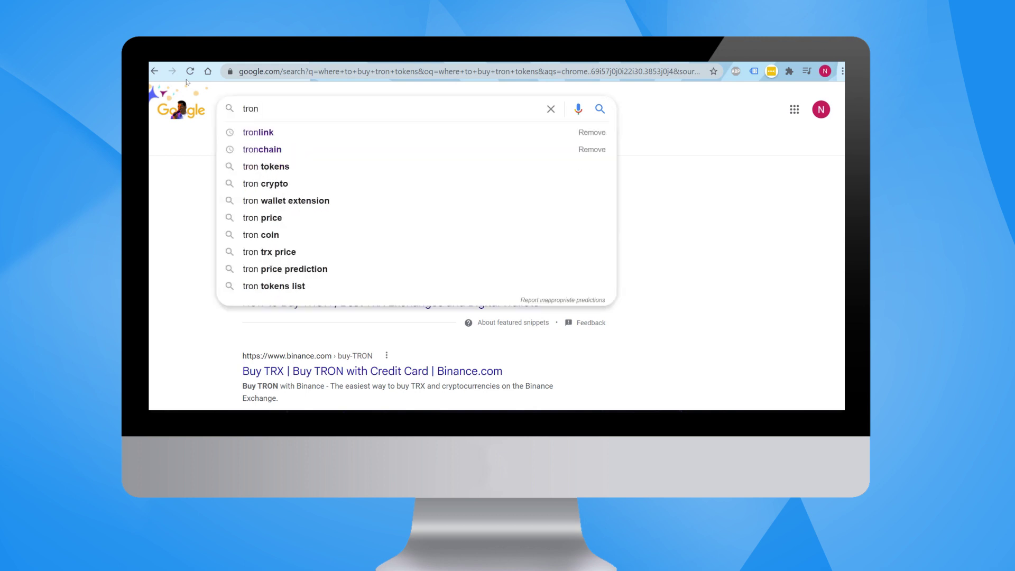
text( crypt)
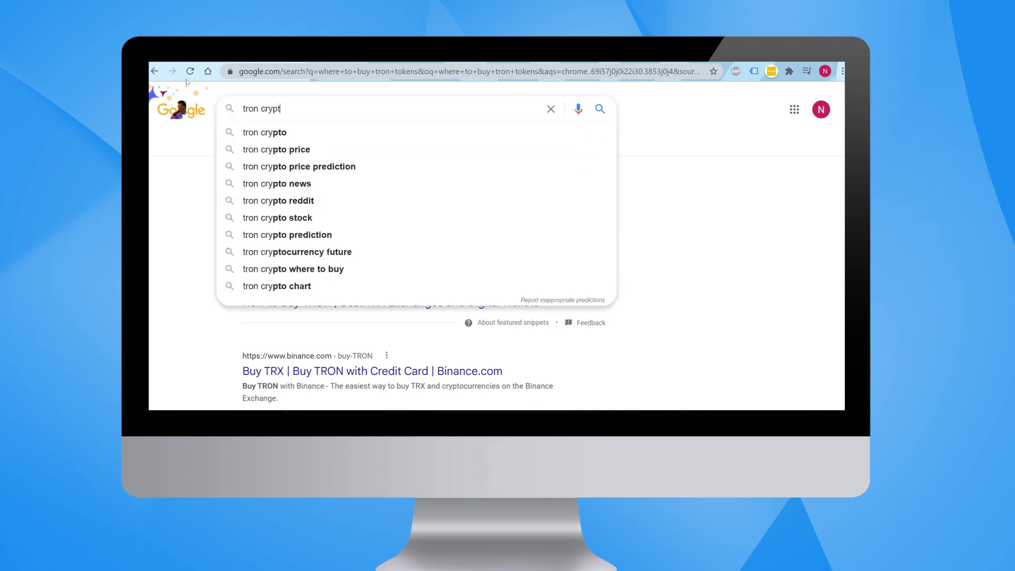
text(o coingecko)
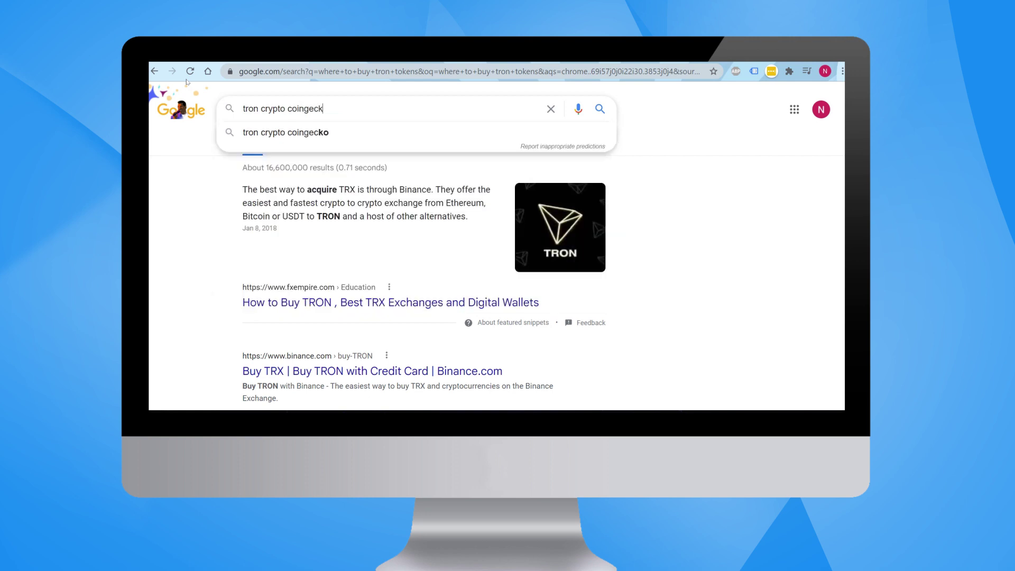
key(Return)
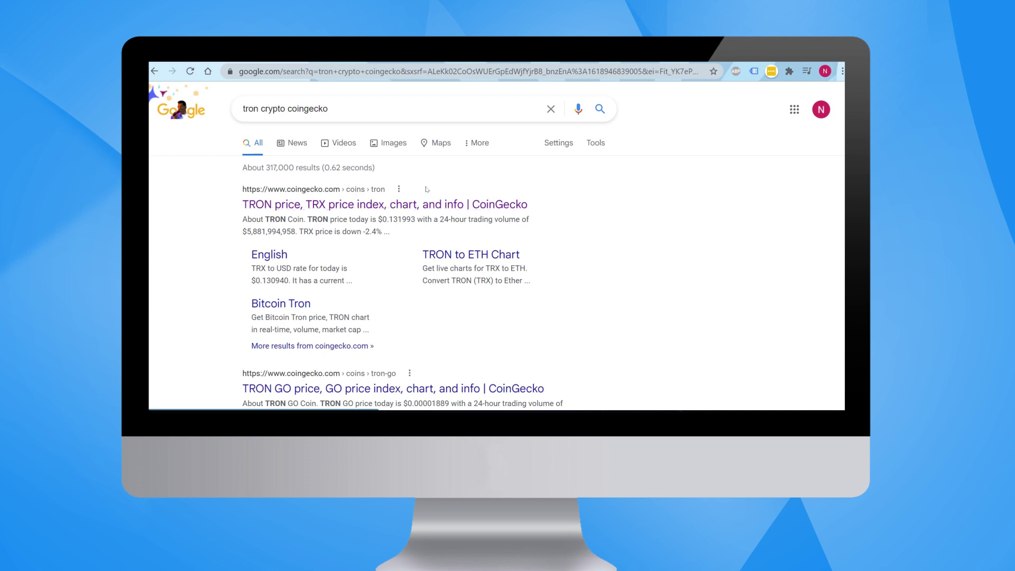
click(398, 208)
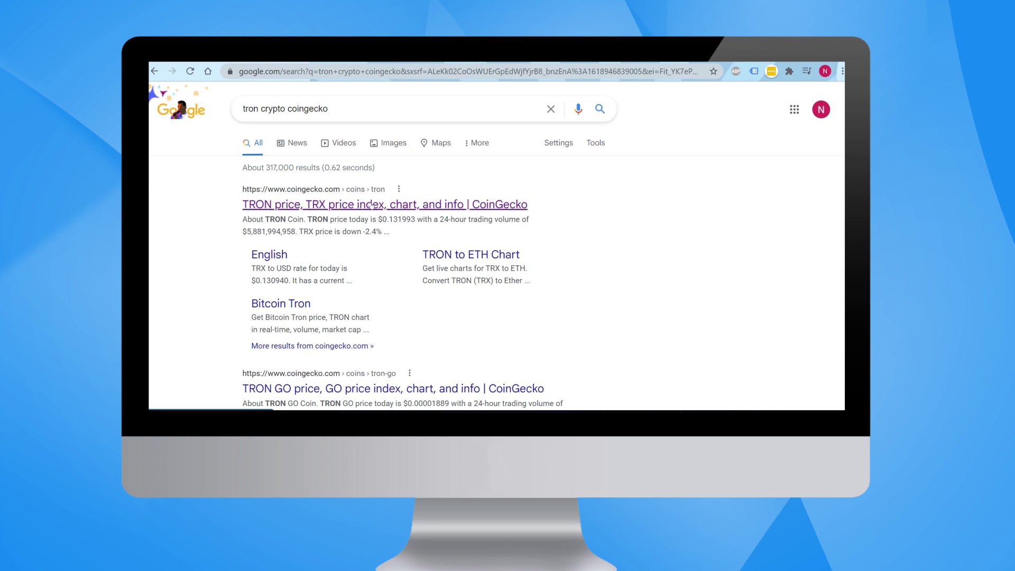
click(372, 204)
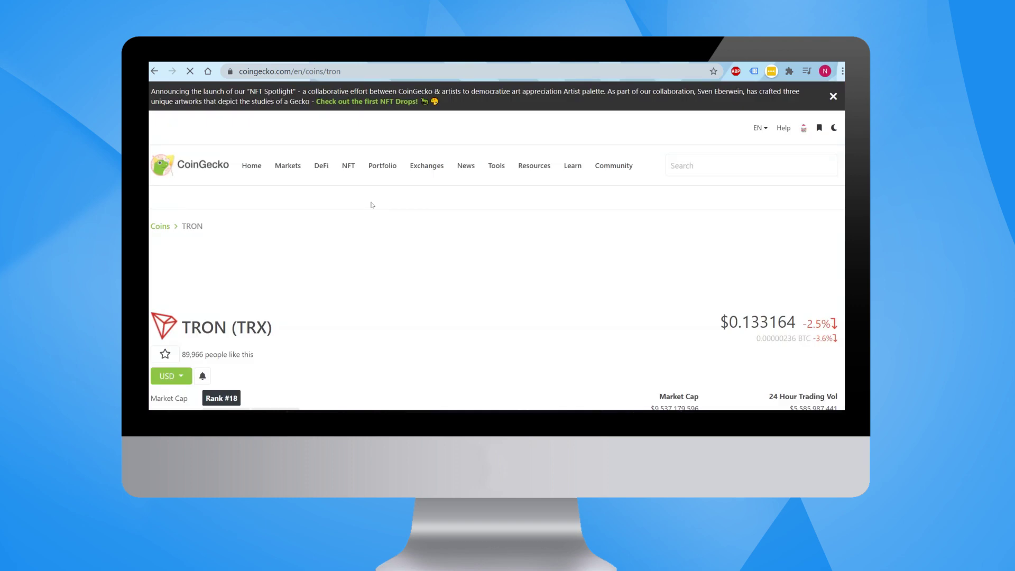
- Display the spot markets listing for TRON on its CoinGecko page
scroll(372, 204, down, 8)
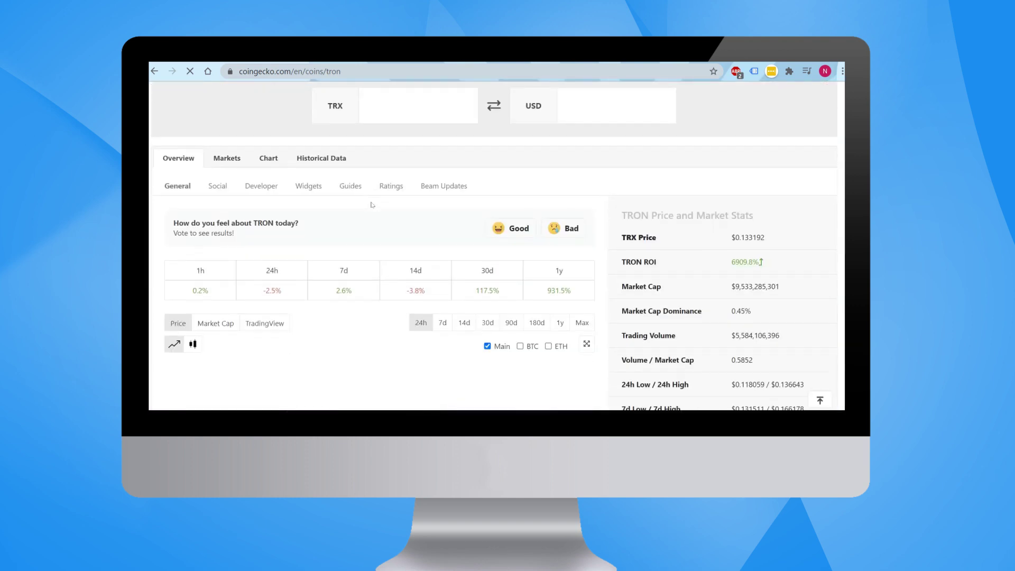
scroll(371, 205, down, 3)
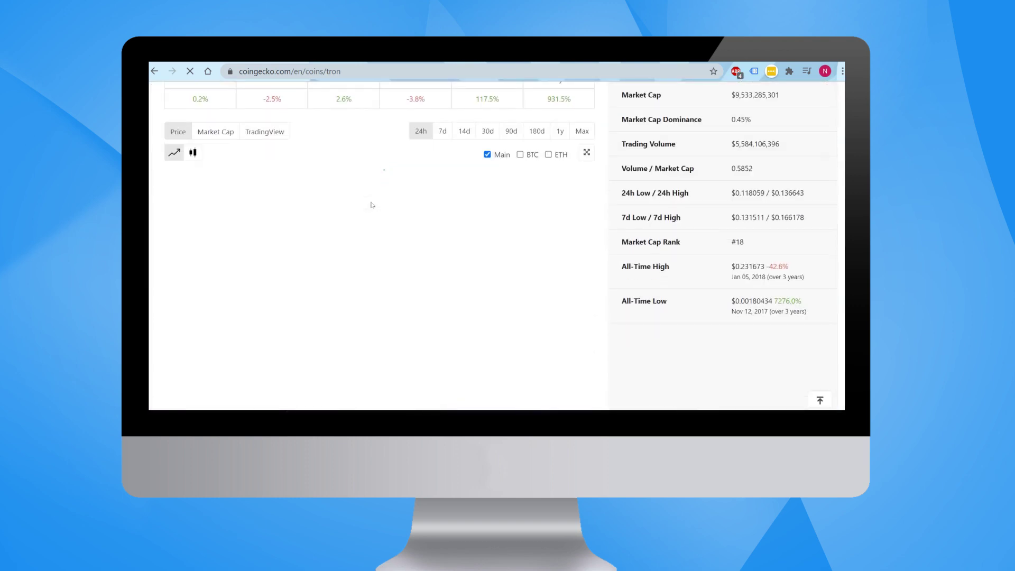
scroll(372, 204, up, 3)
scroll(372, 205, up, 8)
scroll(219, 125, down, 4)
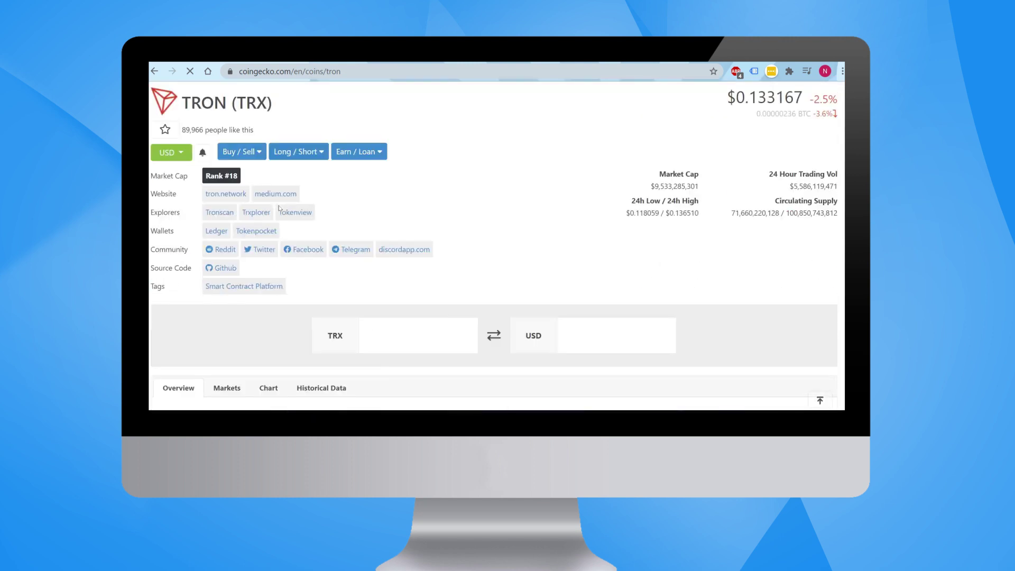
scroll(219, 125, down, 2)
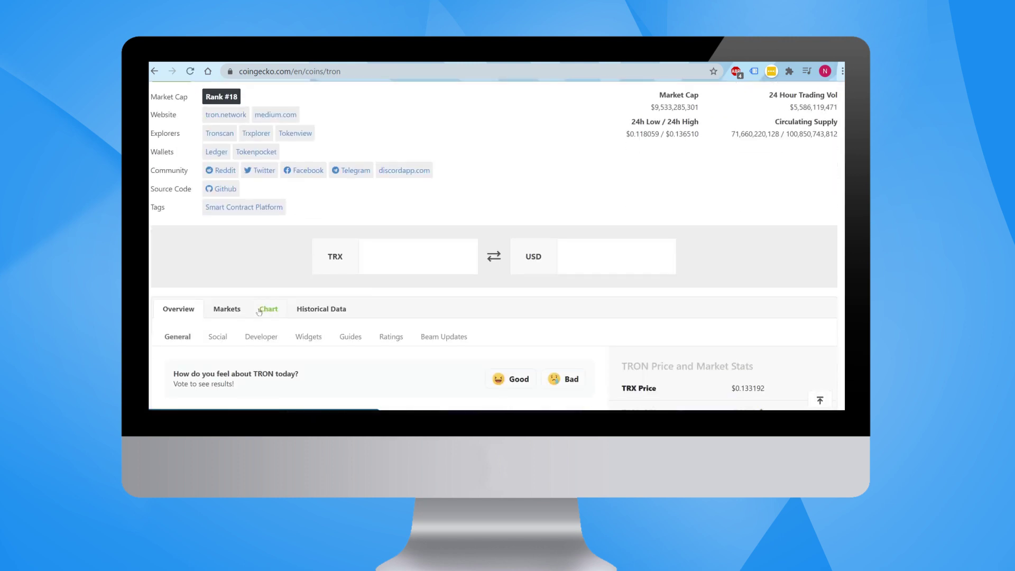
scroll(260, 312, up, 1)
click(233, 351)
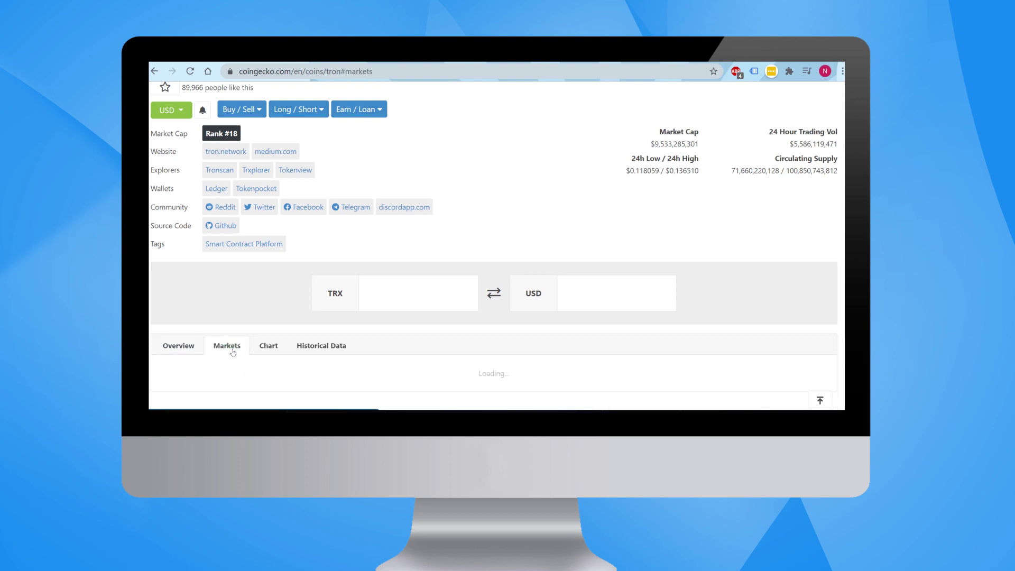
scroll(233, 353, down, 3)
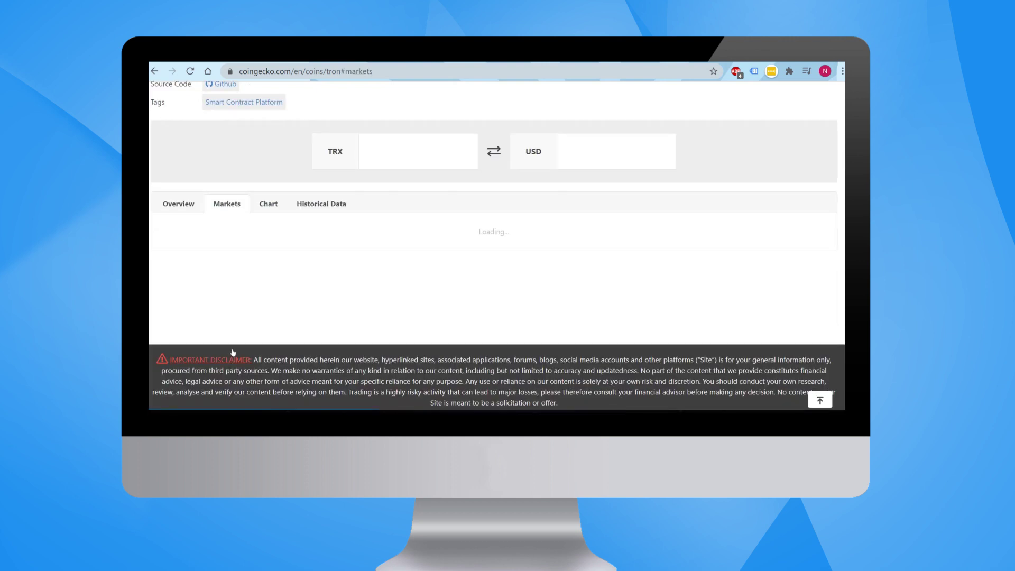
scroll(233, 353, down, 2)
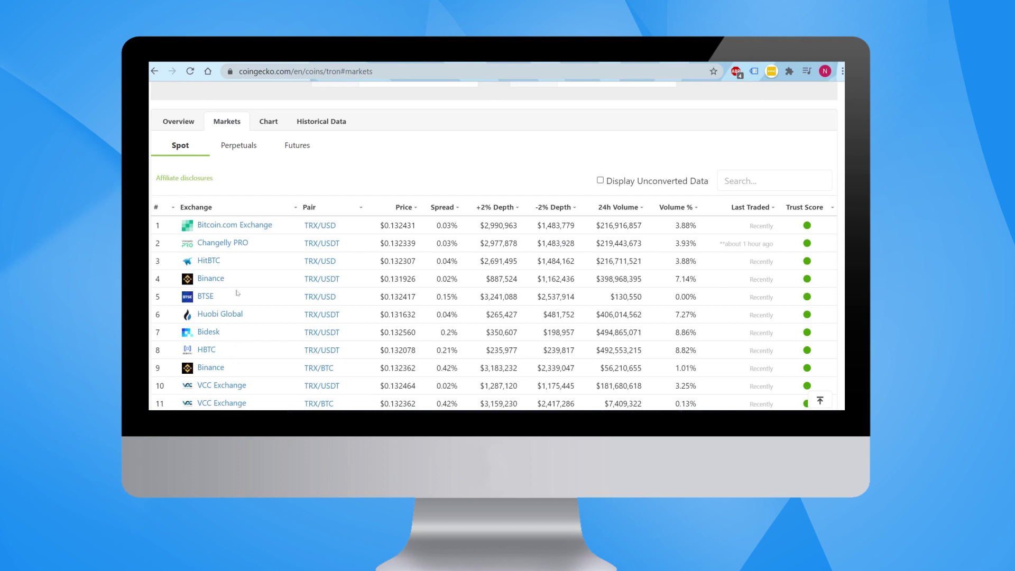
- Look over the listed exchanges and open Bitcoin.com Exchange's TRX/USD pair in a new browser tab
scroll(237, 293, down, 1)
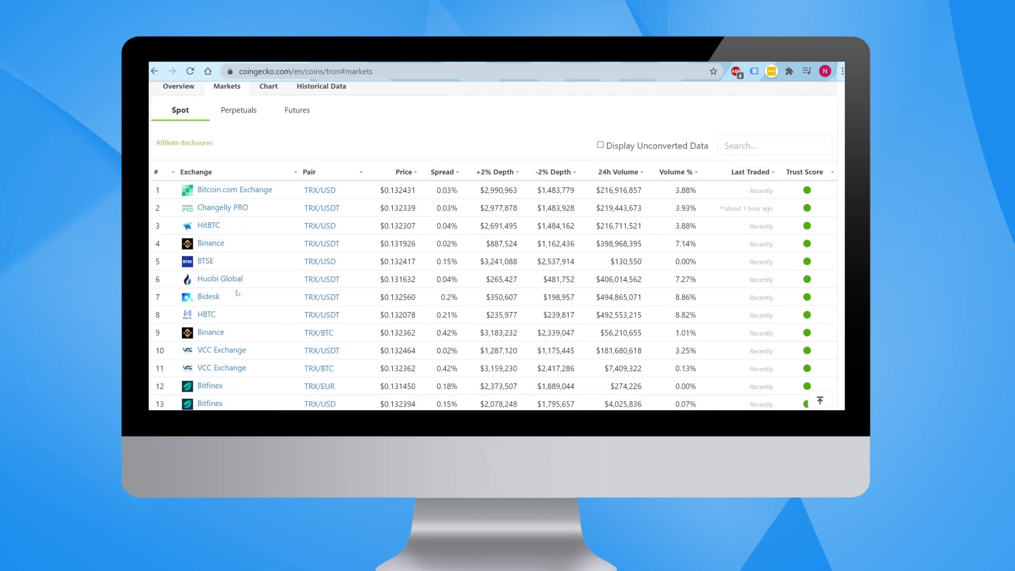
click(236, 190)
scroll(216, 349, down, 2)
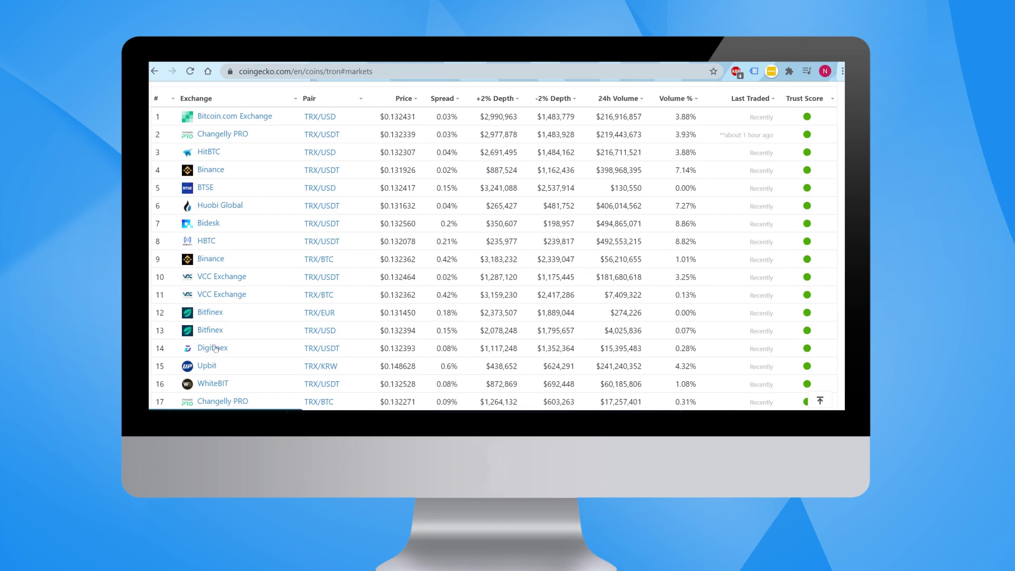
scroll(216, 349, up, 2)
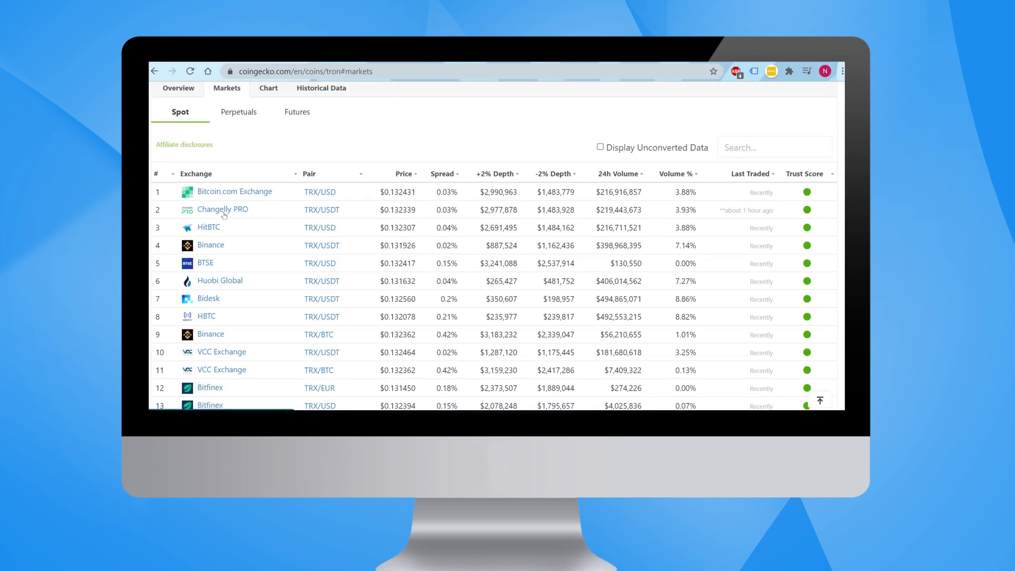
right_click(231, 194)
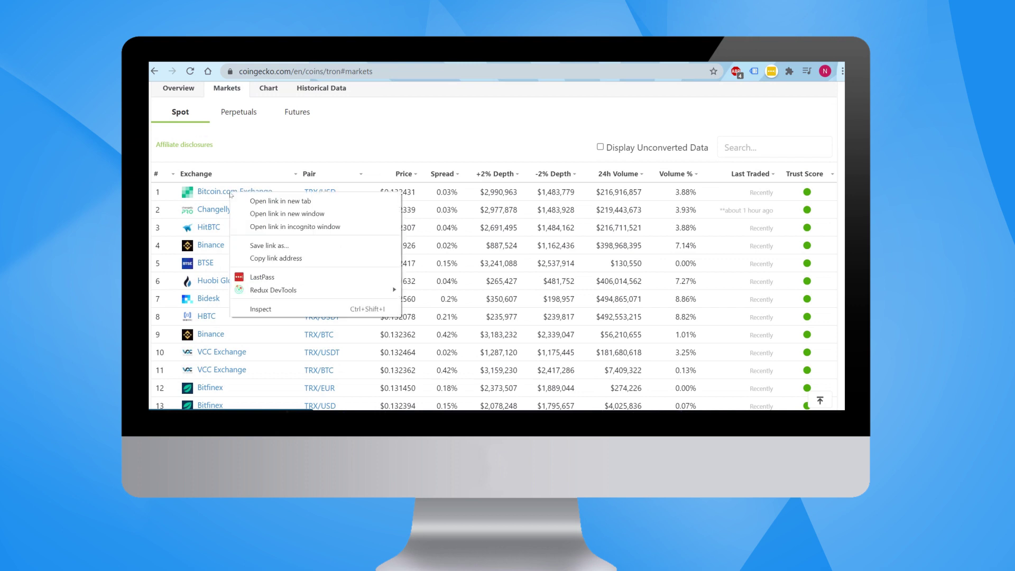
click(342, 139)
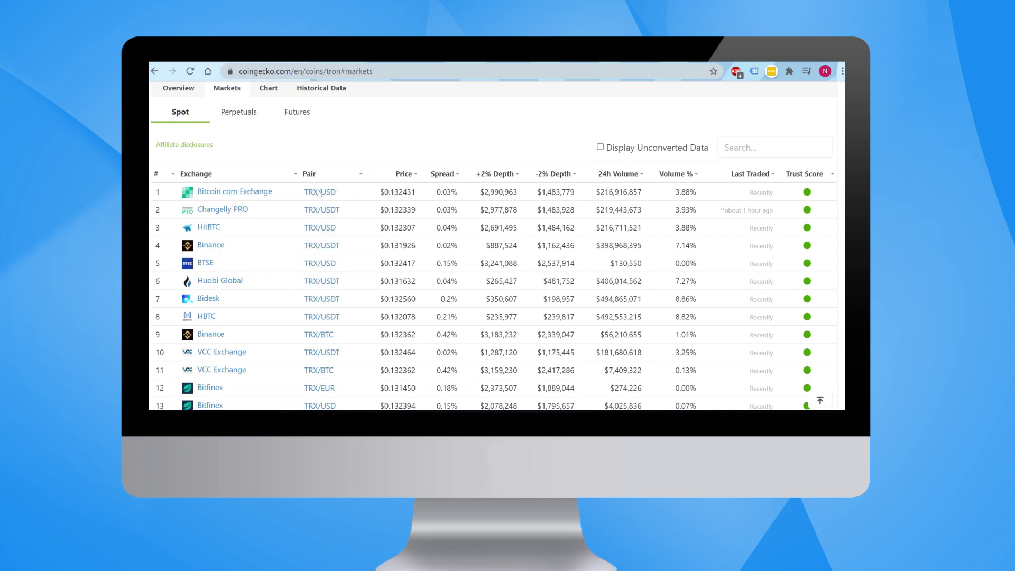
right_click(319, 193)
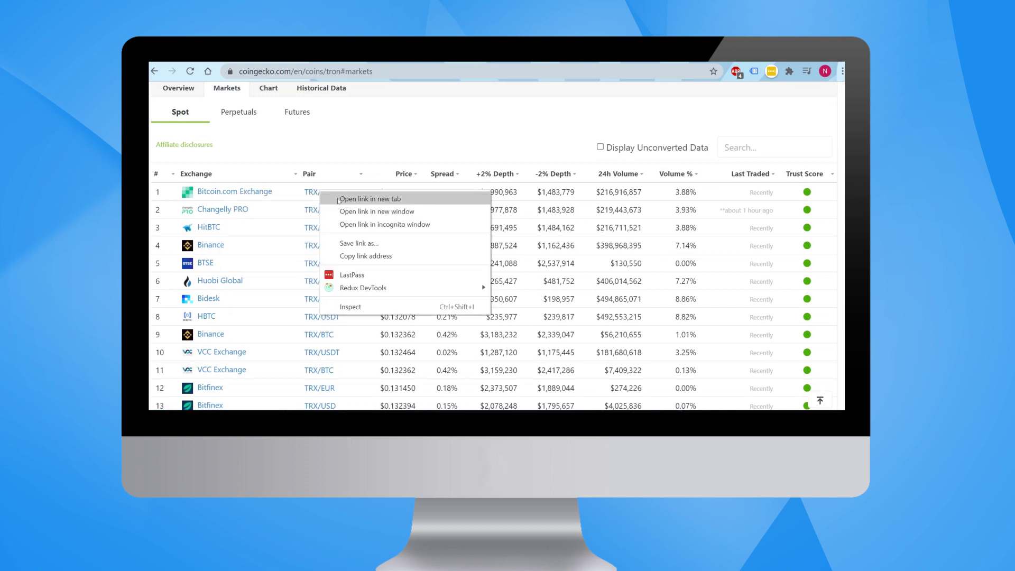
key(Escape)
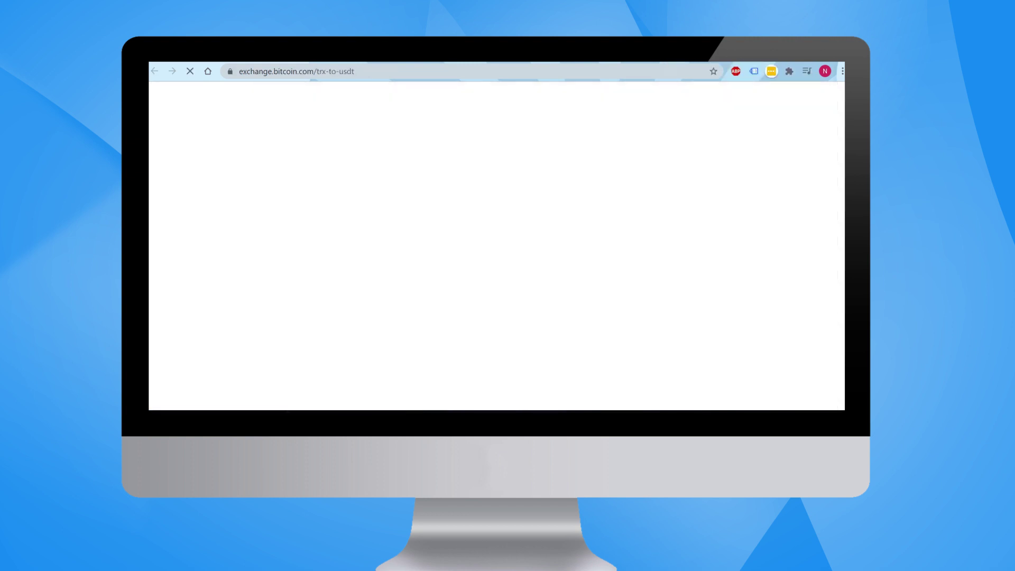
- Examine the TRON to USDT exchange page, including its price chart, instruments, market depth, order book and registration form
scroll(556, 312, down, 8)
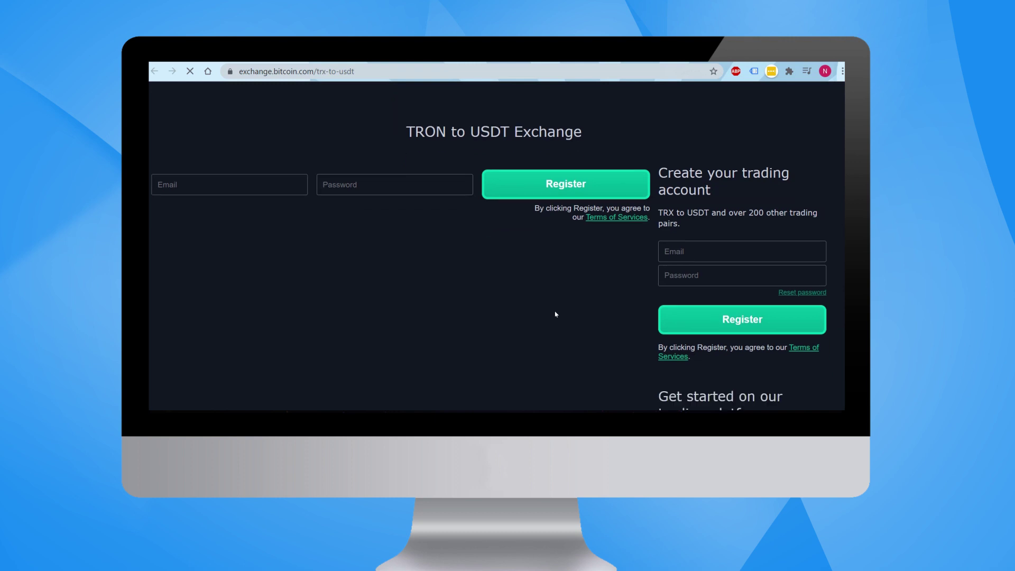
scroll(555, 310, up, 8)
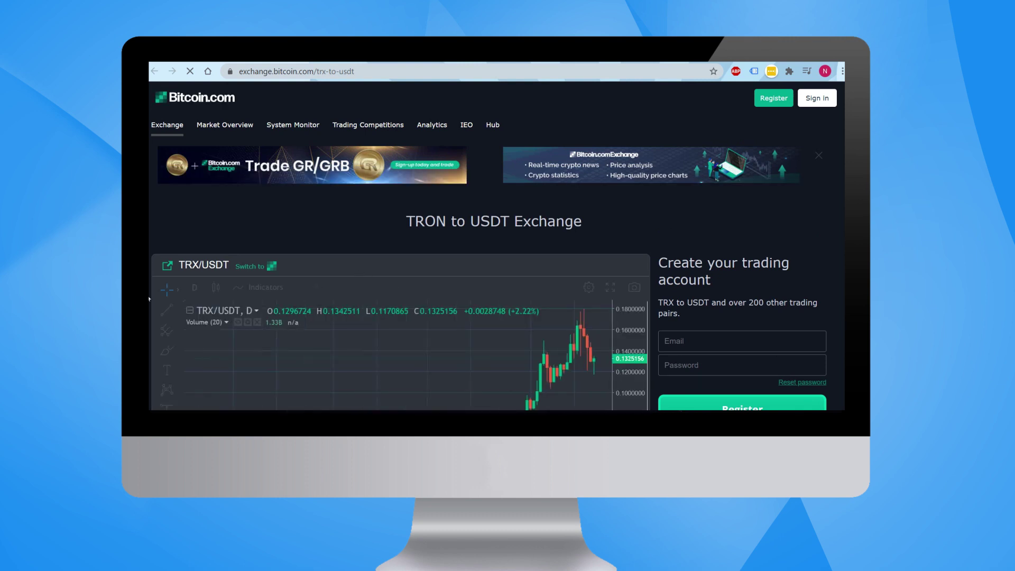
scroll(497, 246, down, 5)
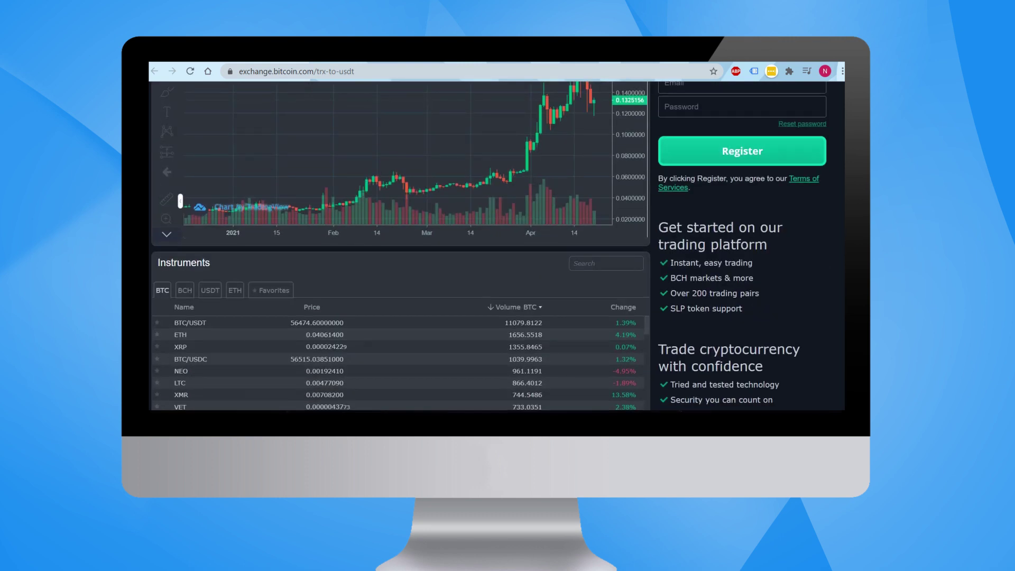
scroll(497, 246, up, 5)
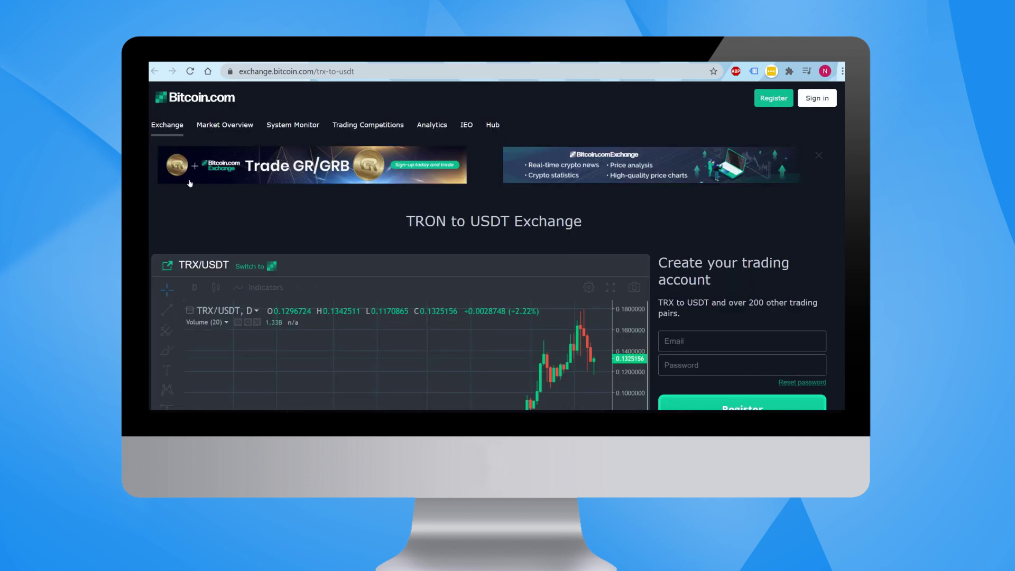
scroll(497, 245, down, 15)
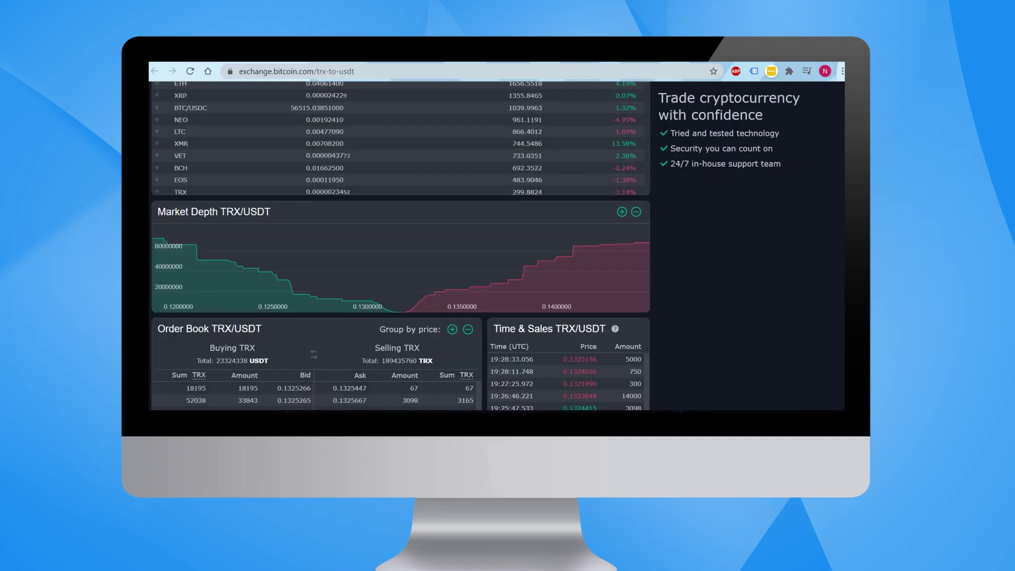
scroll(497, 246, down, 6)
scroll(497, 245, up, 3)
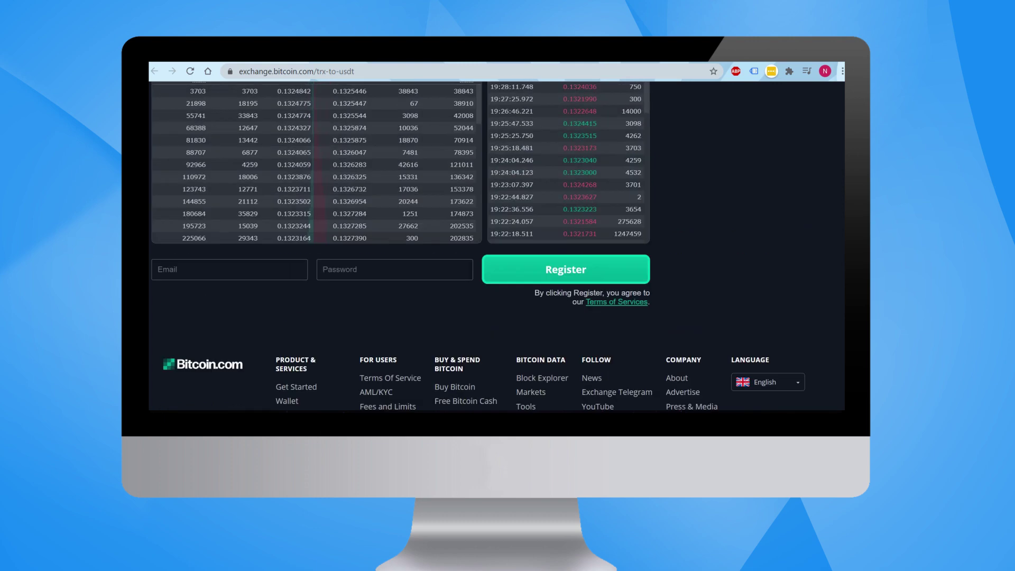
scroll(497, 246, up, 2)
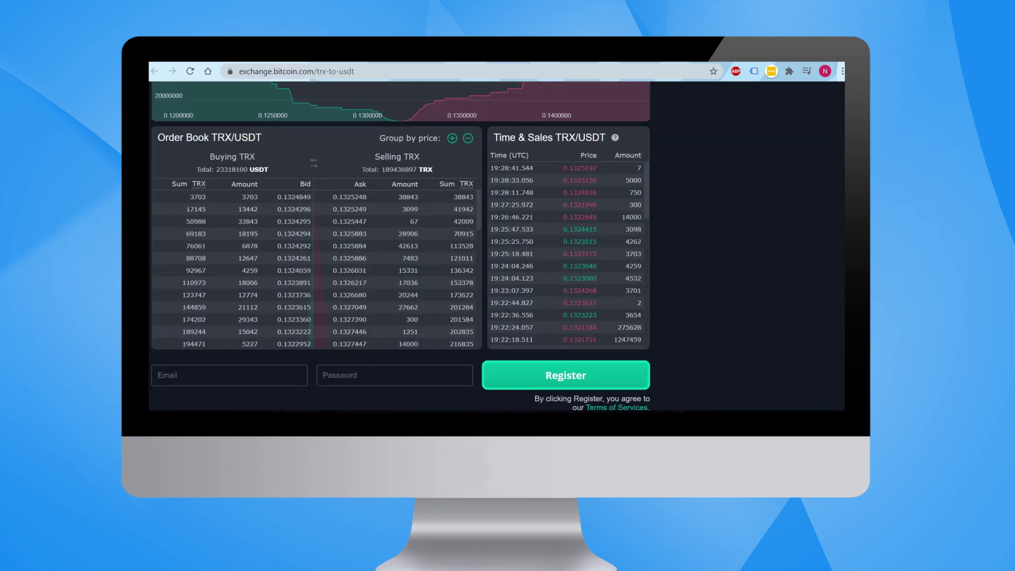
scroll(471, 199, up, 14)
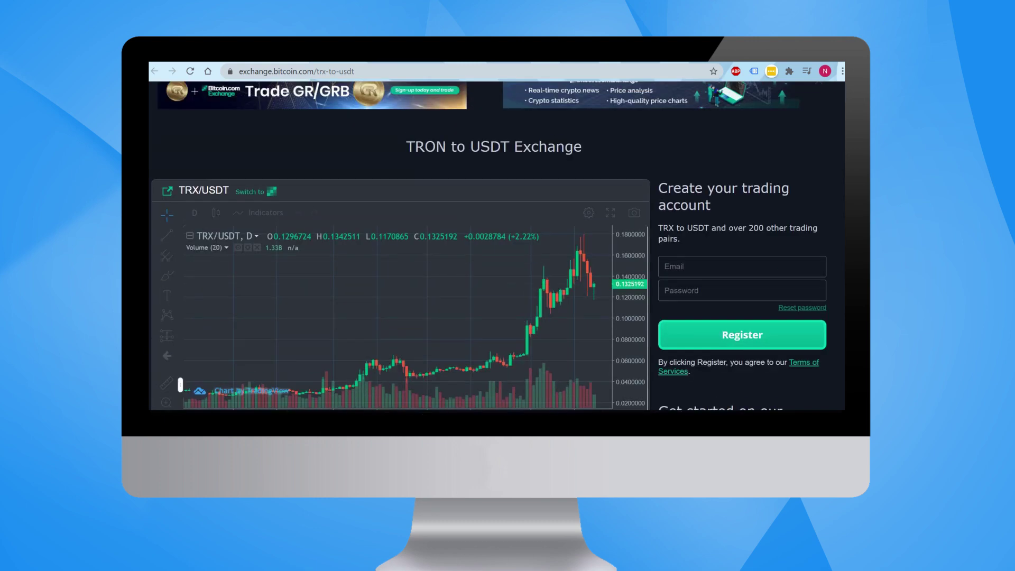
scroll(472, 199, up, 2)
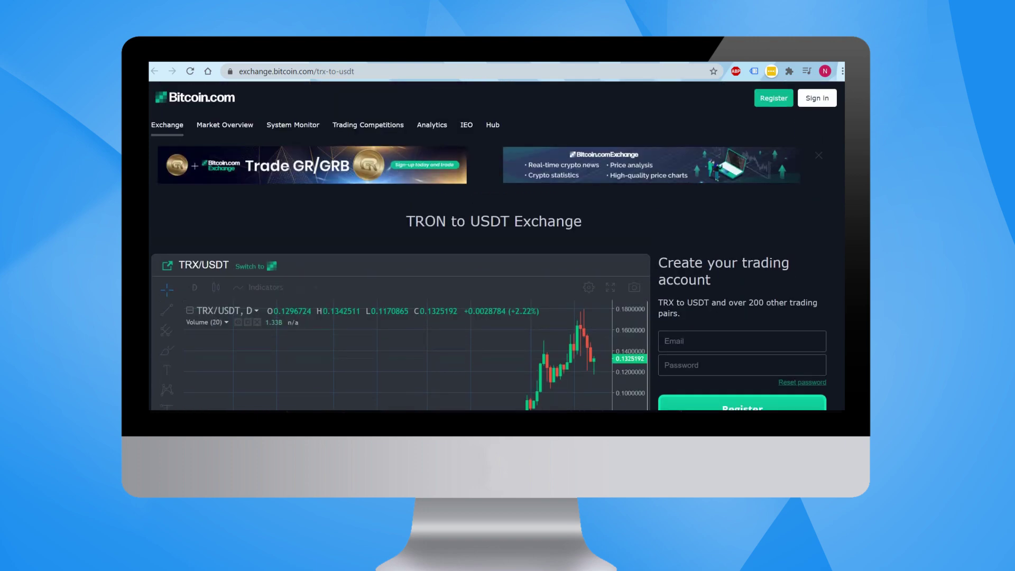
- Close the Bitcoin.com exchange page and look further through CoinGecko's list of exchanges trading TRX
key(ctrl+w)
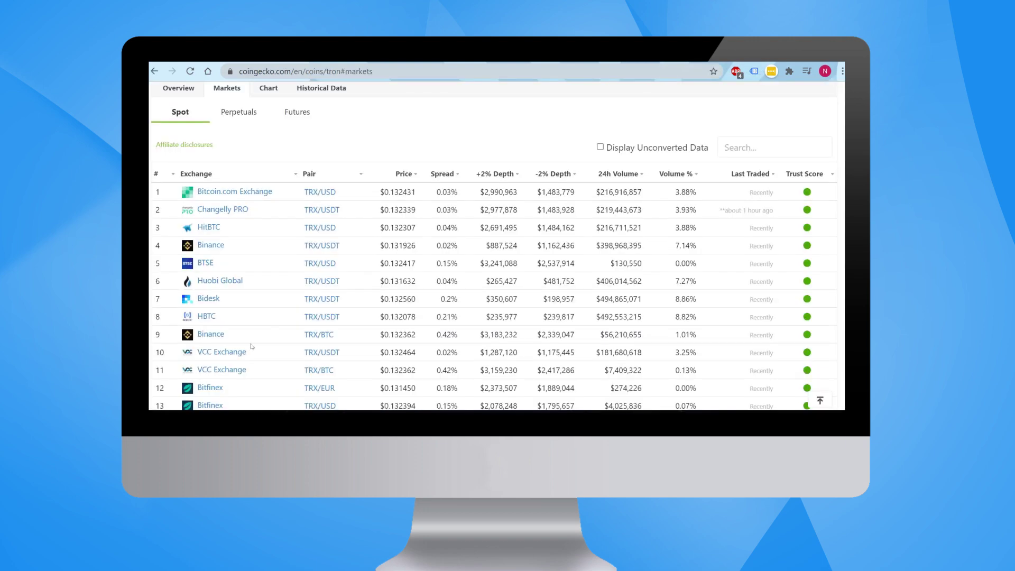
scroll(249, 290, down, 7)
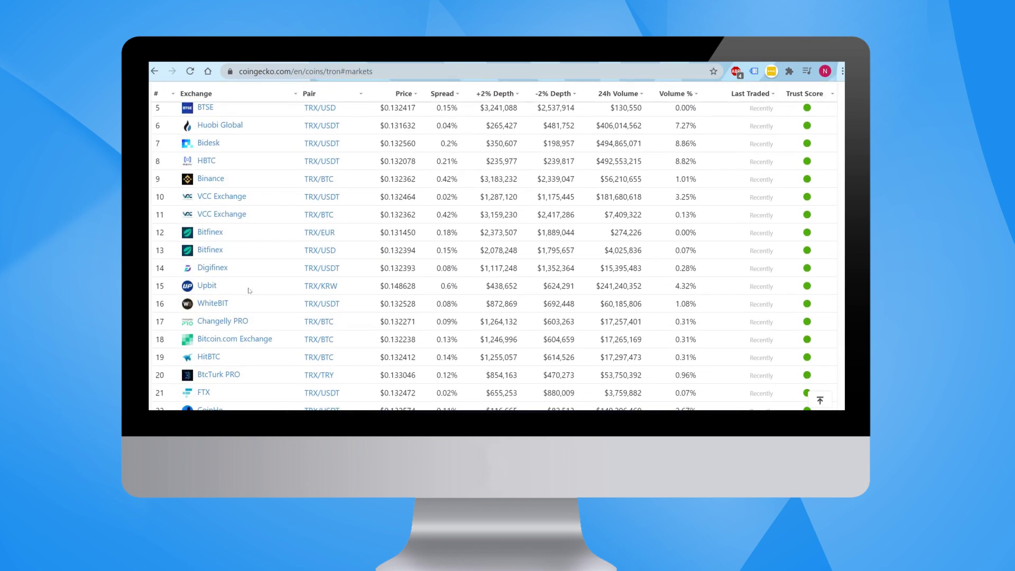
scroll(249, 290, down, 6)
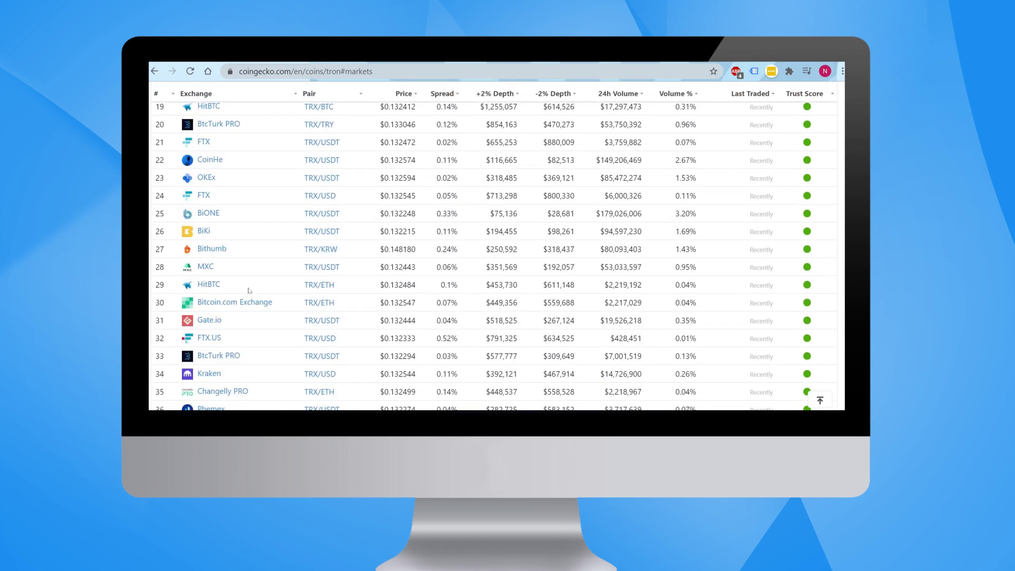
scroll(249, 290, down, 6)
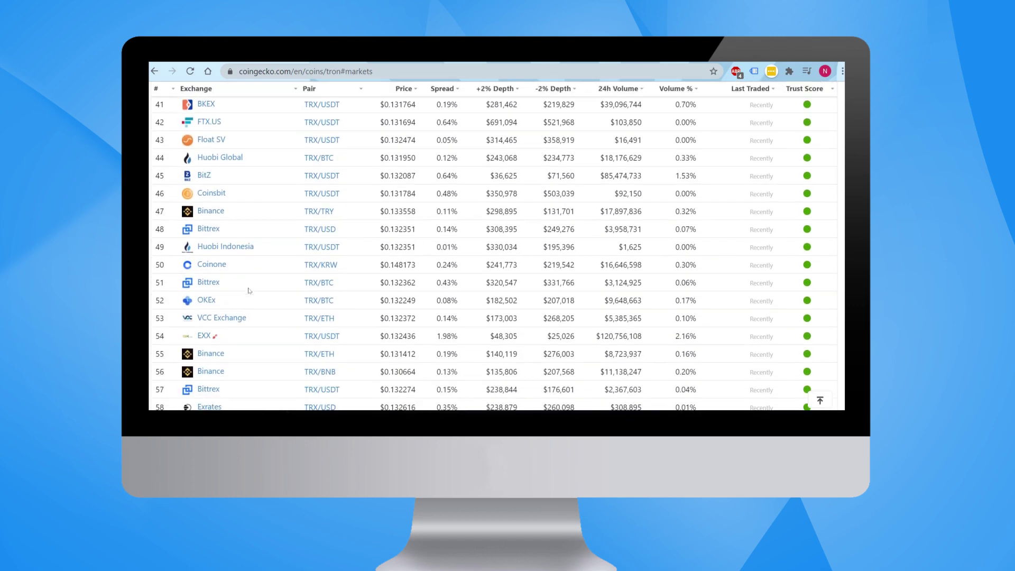
- Examine the exchanges and TRX trading pairs in CoinGecko's spot market list down to entry 100 and back to its beginning
scroll(249, 291, down, 9)
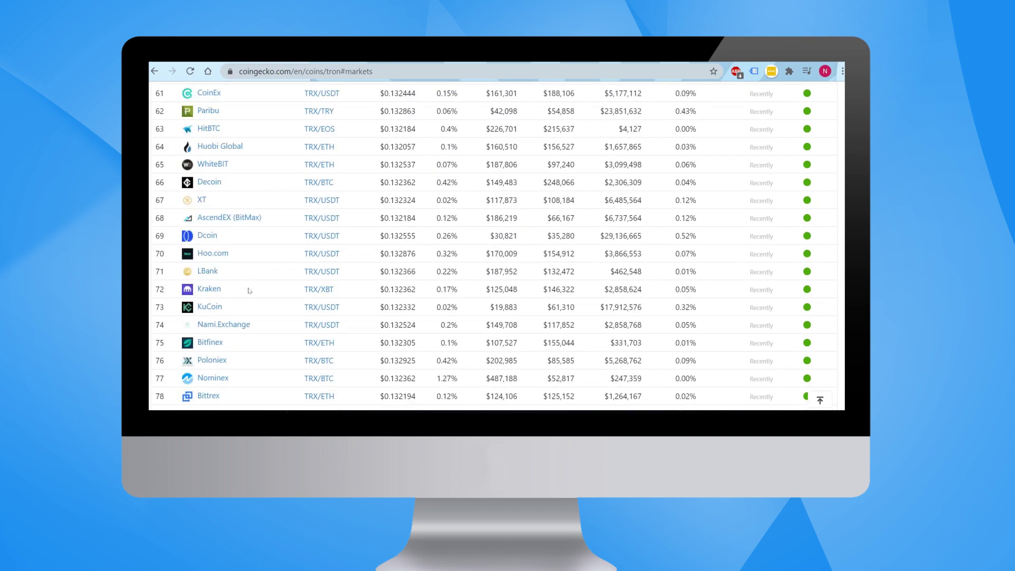
scroll(249, 290, down, 5)
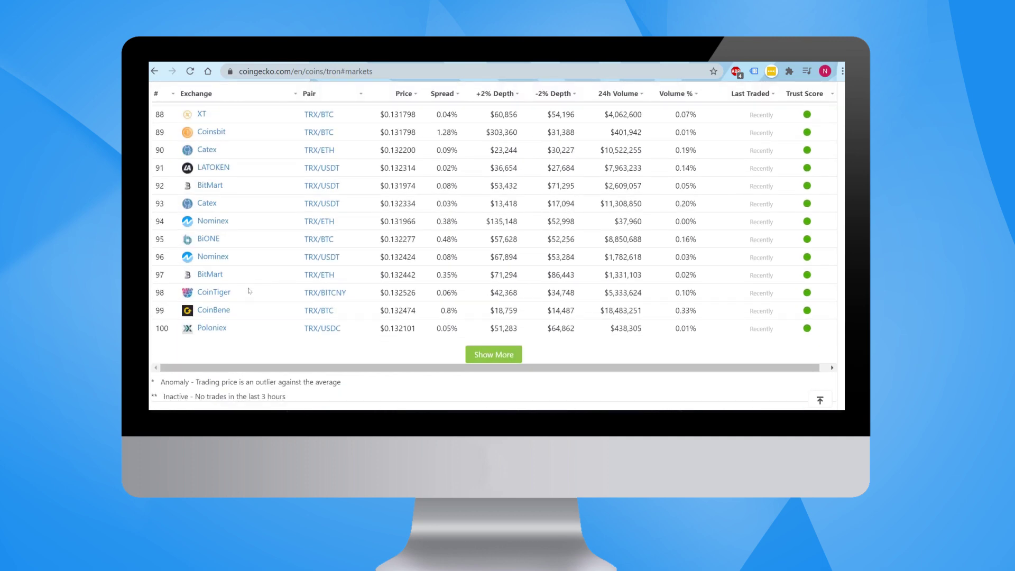
scroll(249, 290, up, 2)
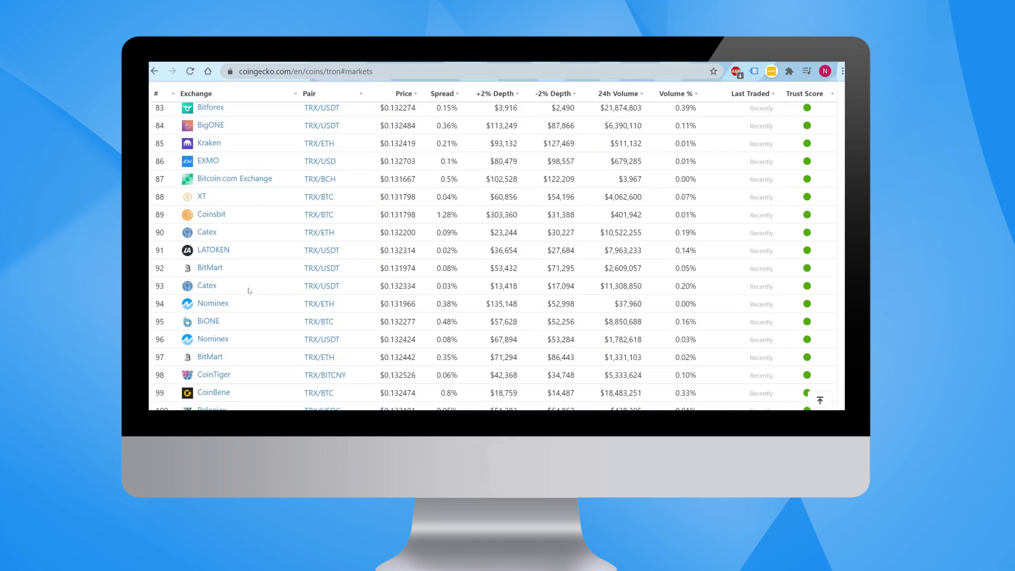
scroll(249, 291, up, 6)
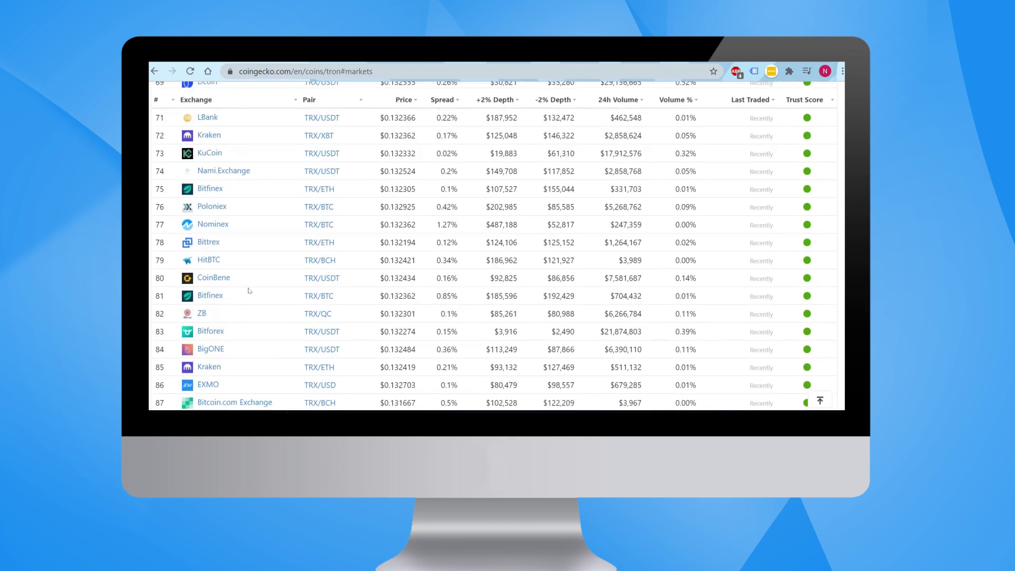
scroll(249, 291, up, 3)
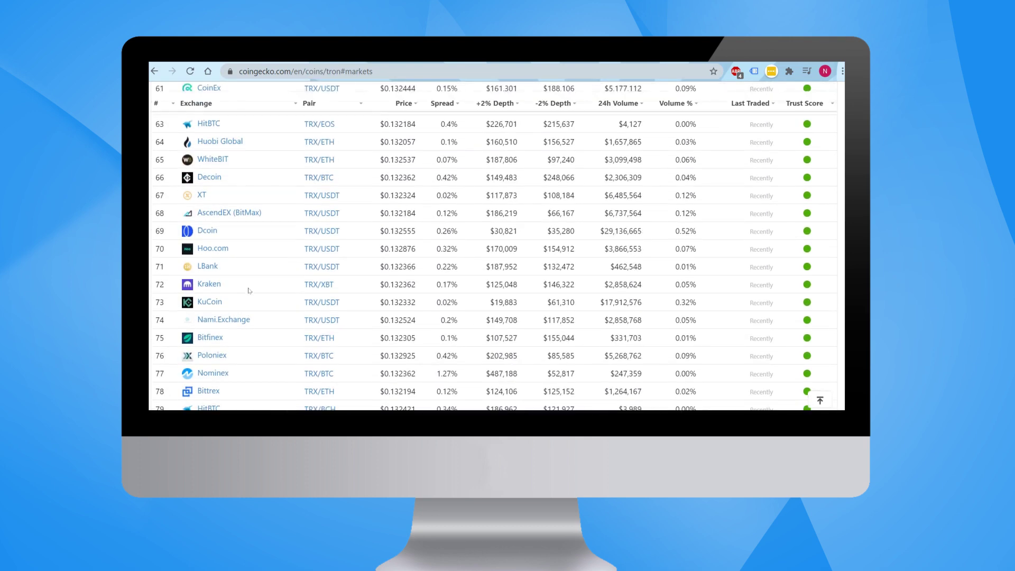
scroll(249, 290, up, 3)
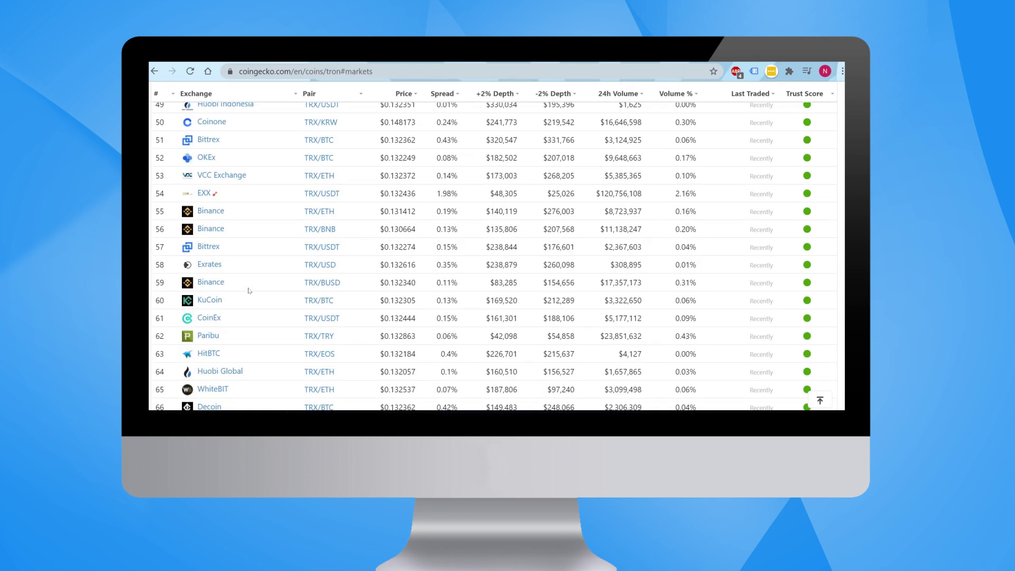
scroll(249, 291, up, 2)
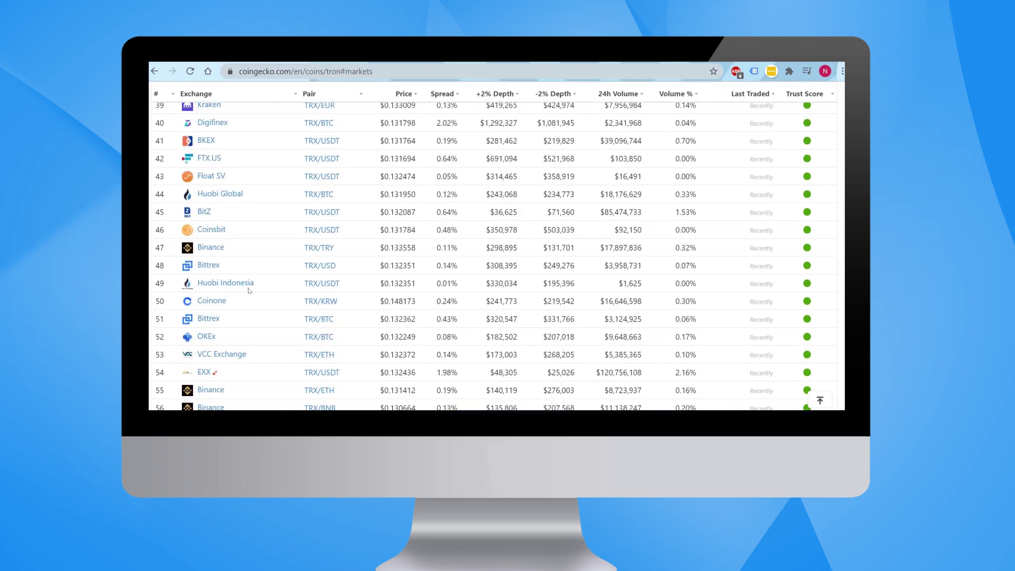
scroll(250, 291, up, 1)
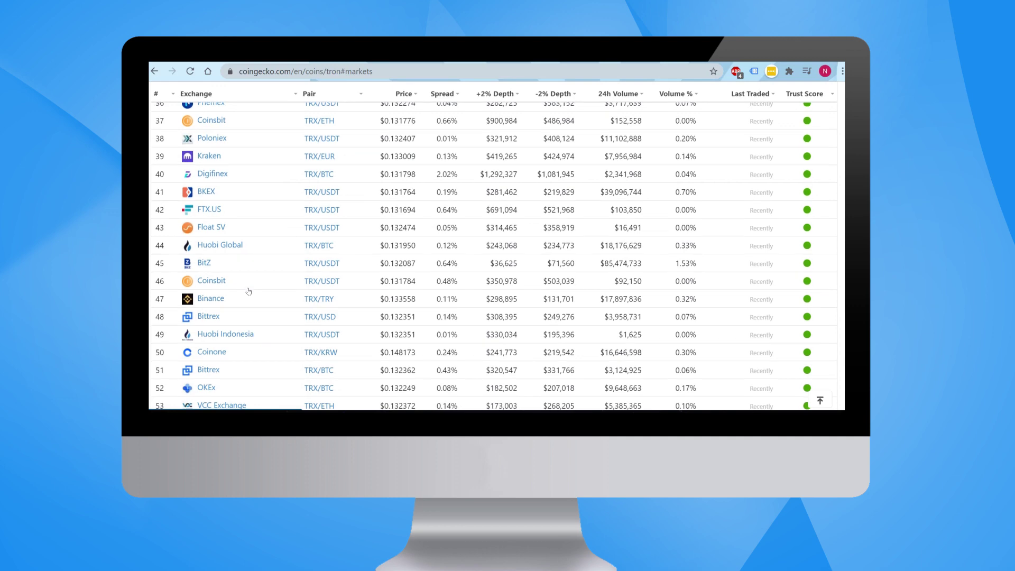
scroll(249, 290, up, 2)
scroll(249, 290, up, 6)
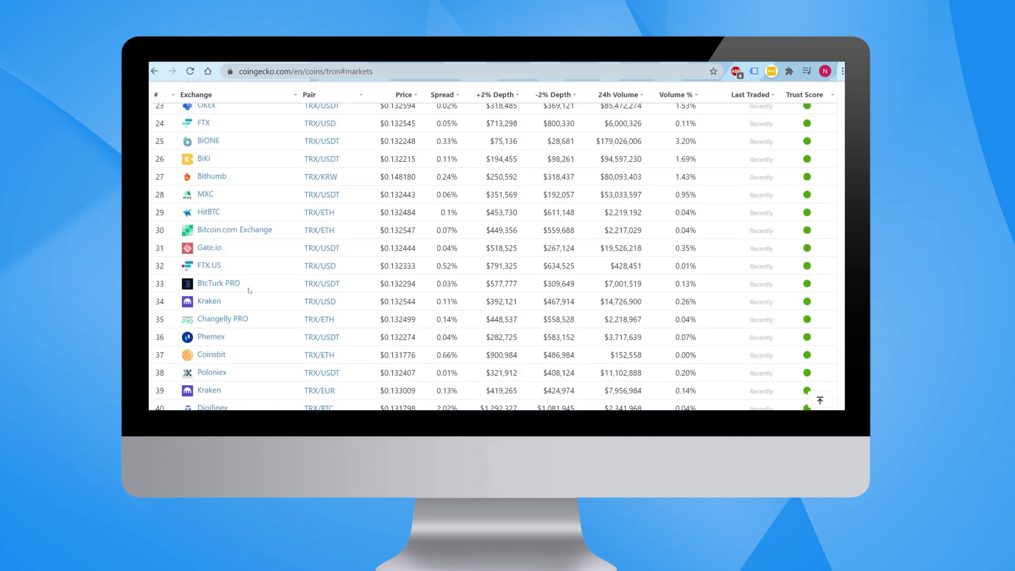
scroll(249, 290, up, 1)
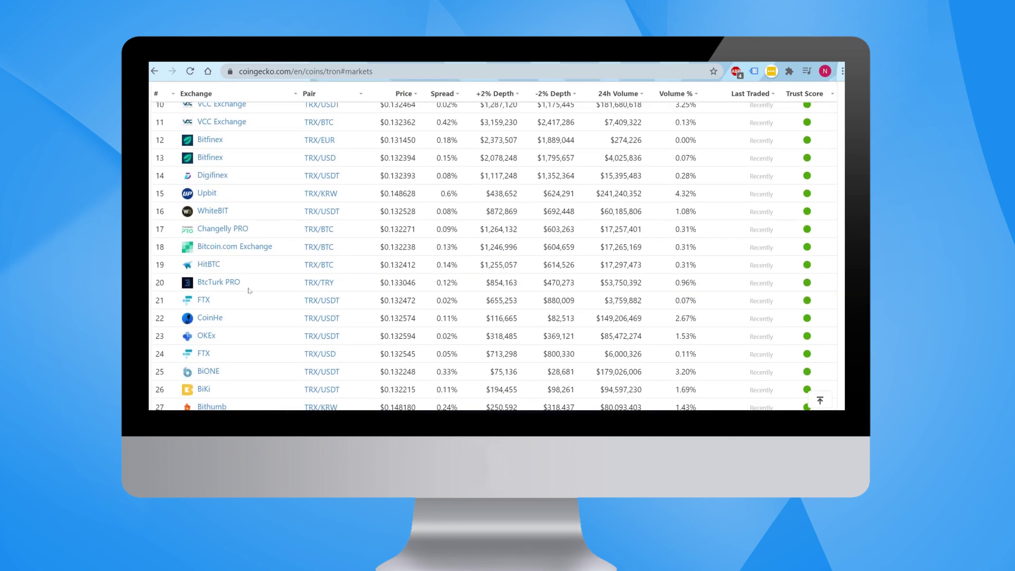
scroll(240, 238, up, 2)
scroll(240, 238, up, 3)
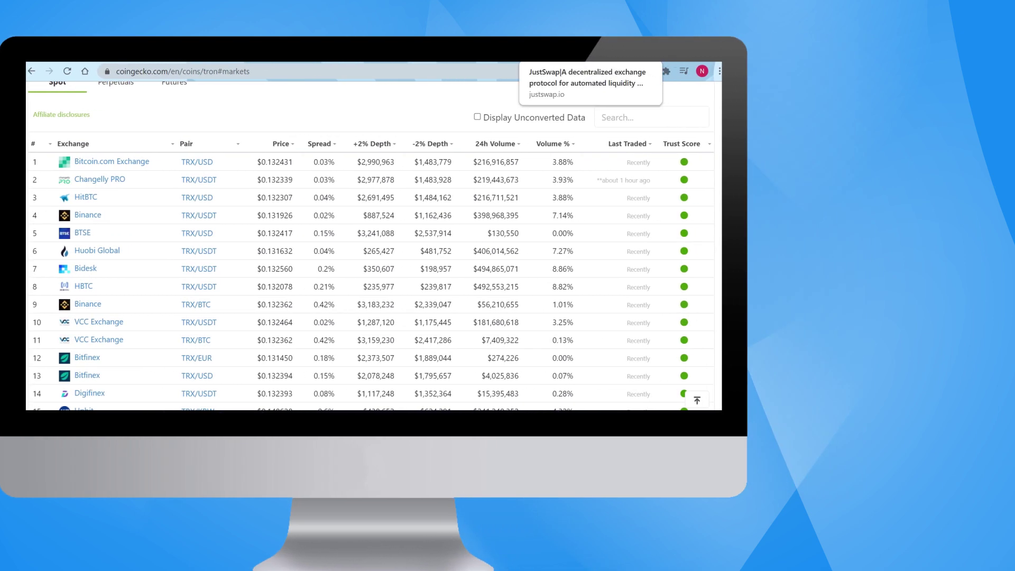
- Switch to the JustSwap page and open the TRX asset in the TronLink wallet extension
click(634, 53)
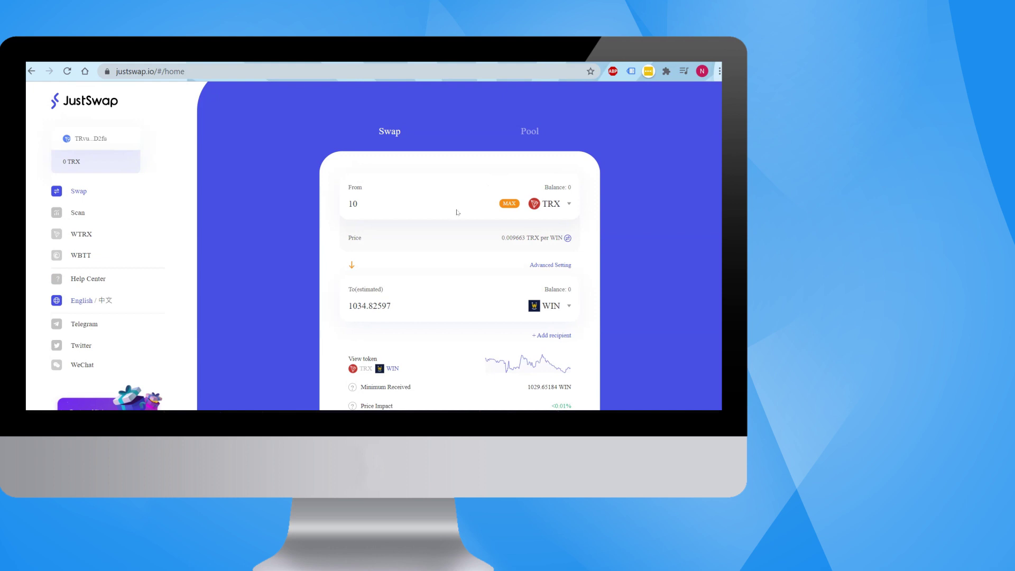
click(666, 71)
click(585, 196)
click(663, 71)
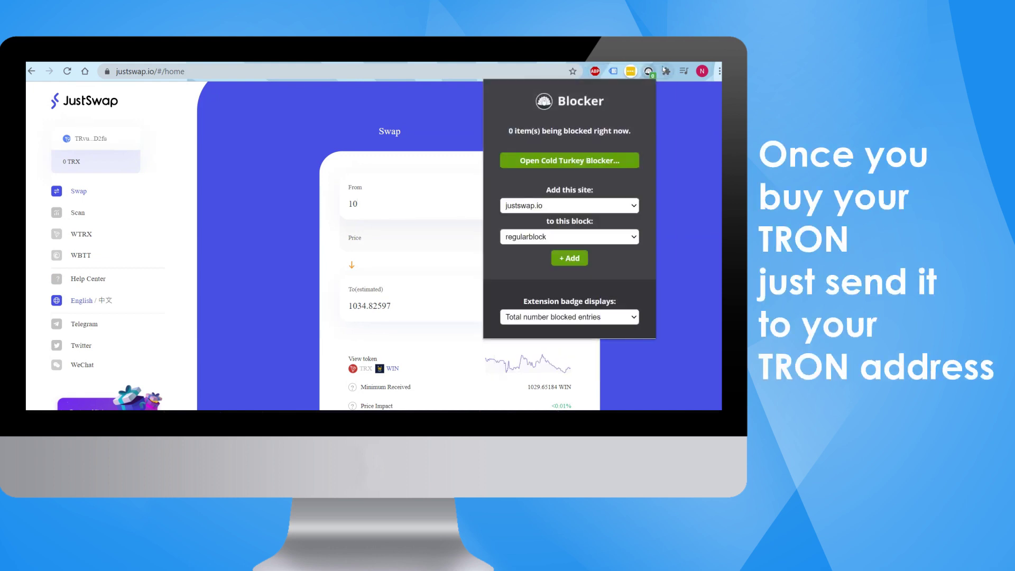
click(667, 71)
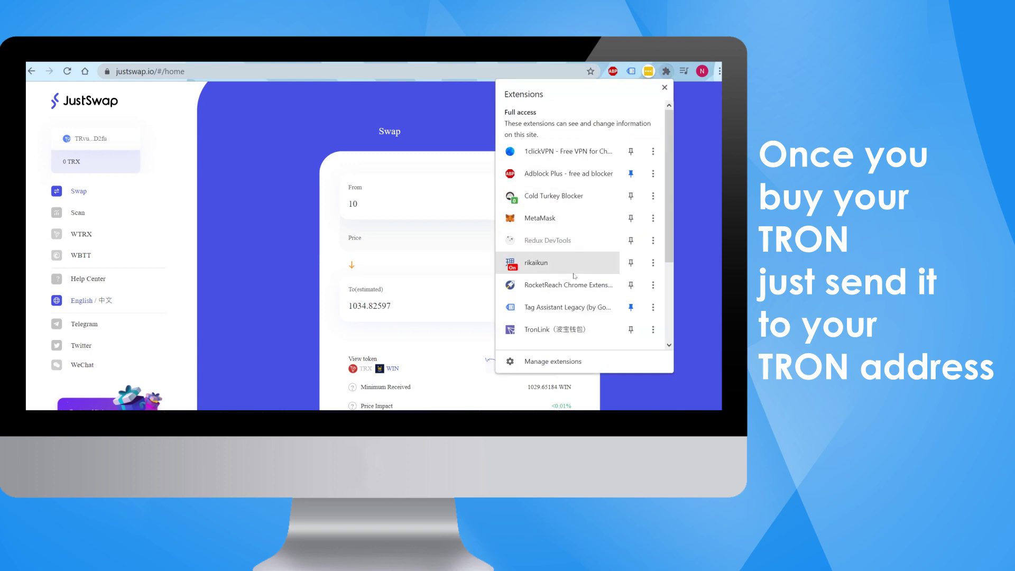
scroll(587, 286, down, 3)
click(583, 232)
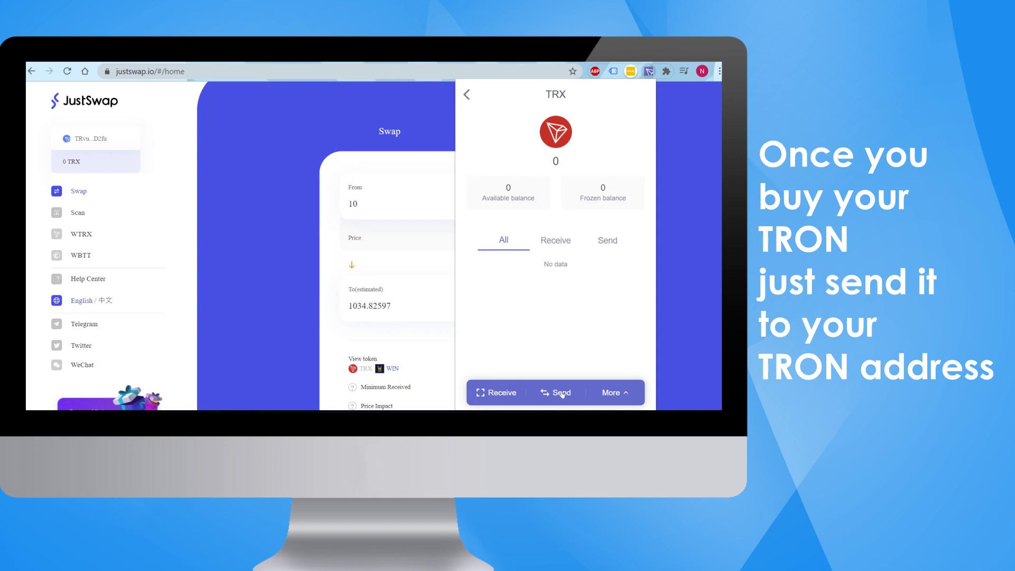
- Display the TRX receive page in TronLink and highlight the account's wallet address
click(502, 392)
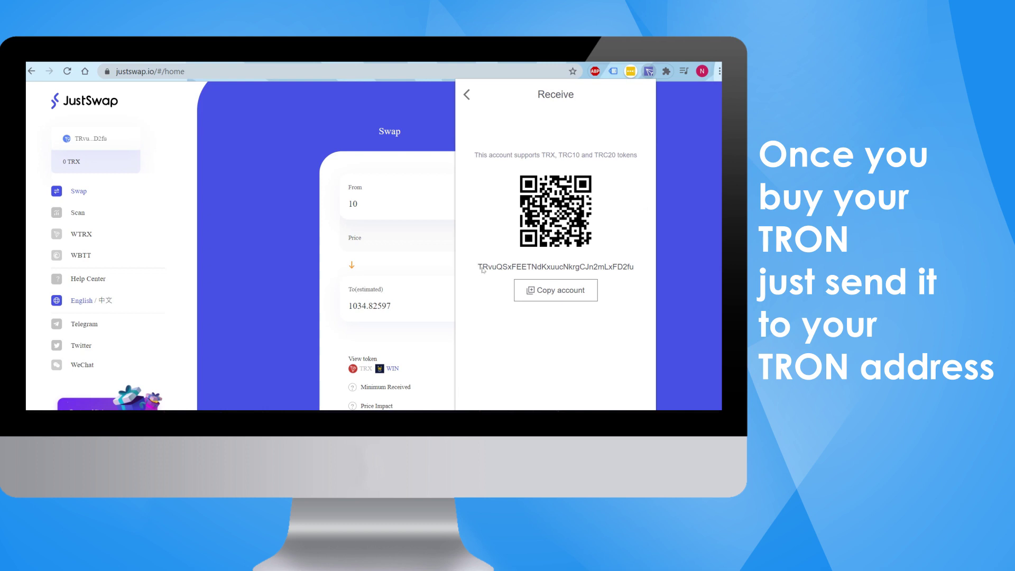
drag(482, 266, 629, 266)
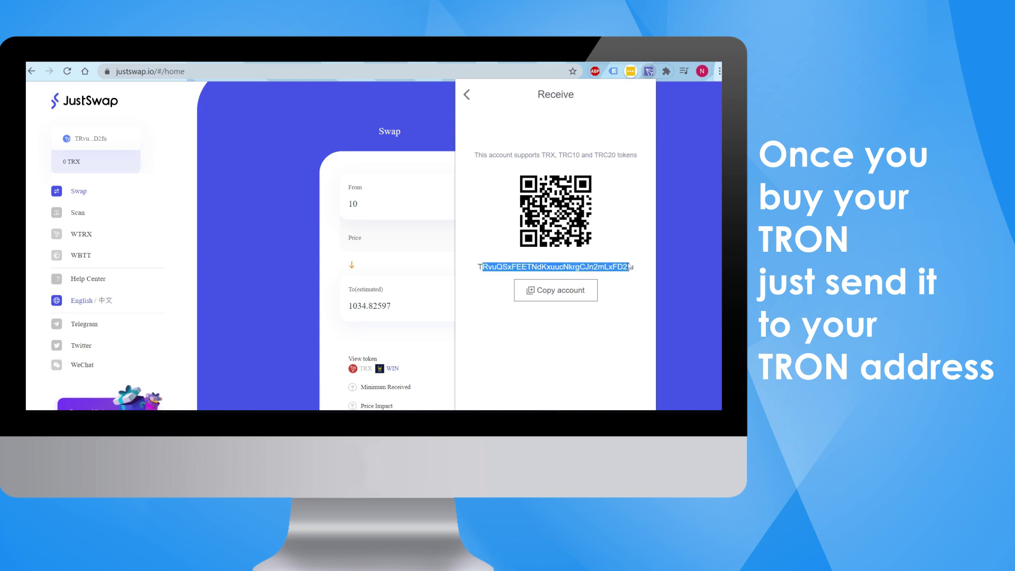
click(256, 291)
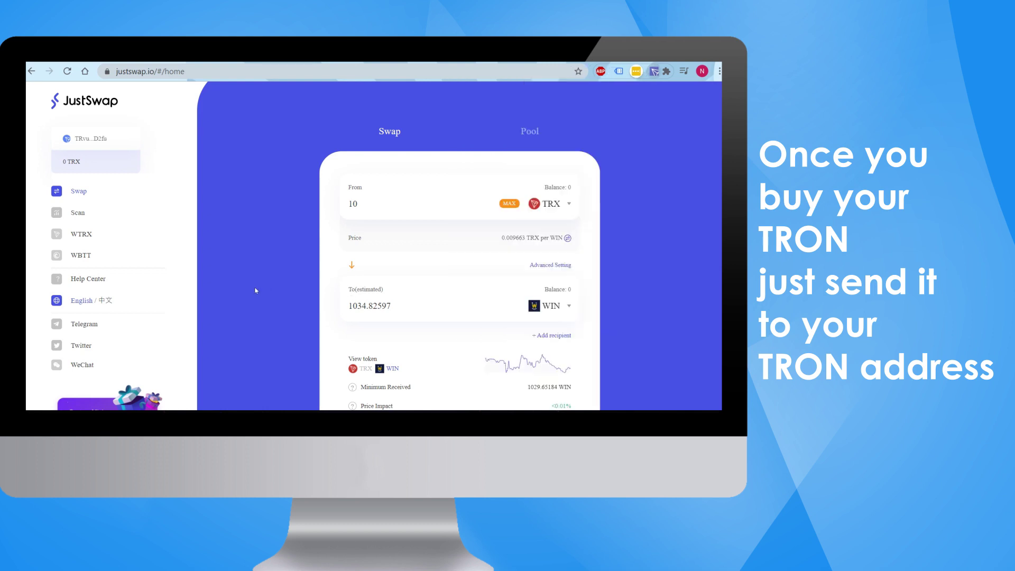